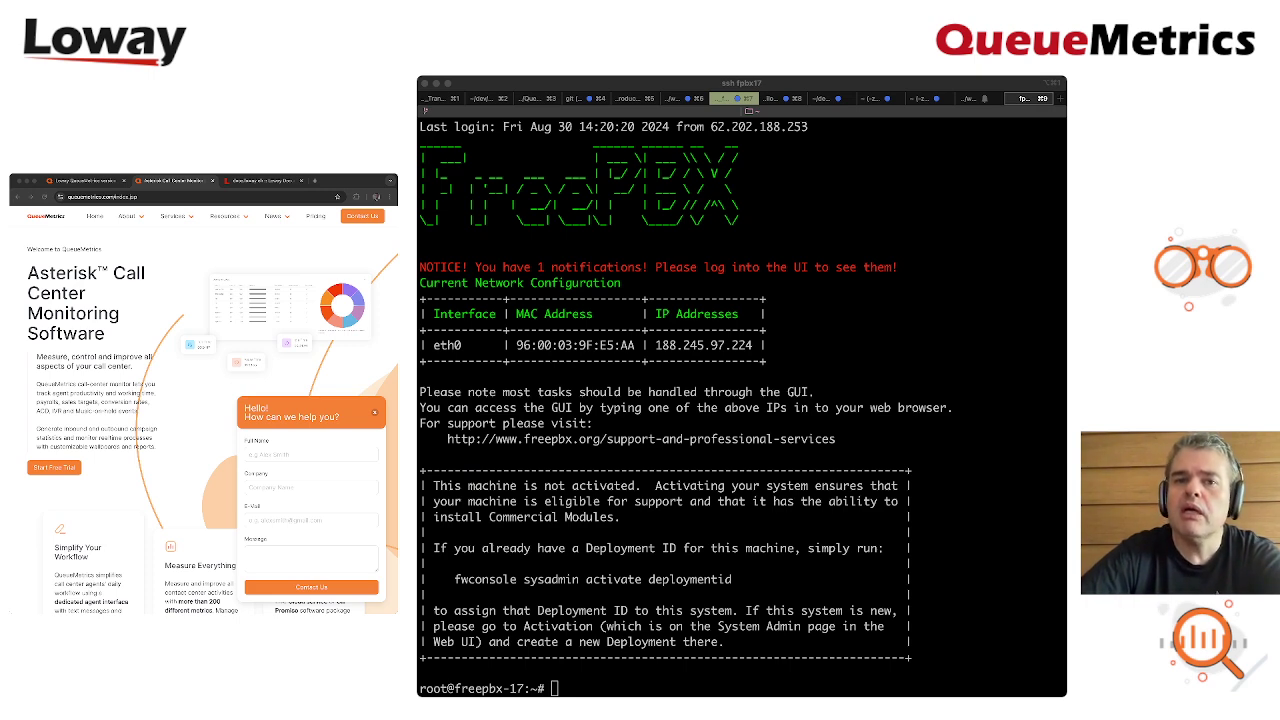
- Check the server's Debian release by printing /etc/debian_version
click(793, 475)
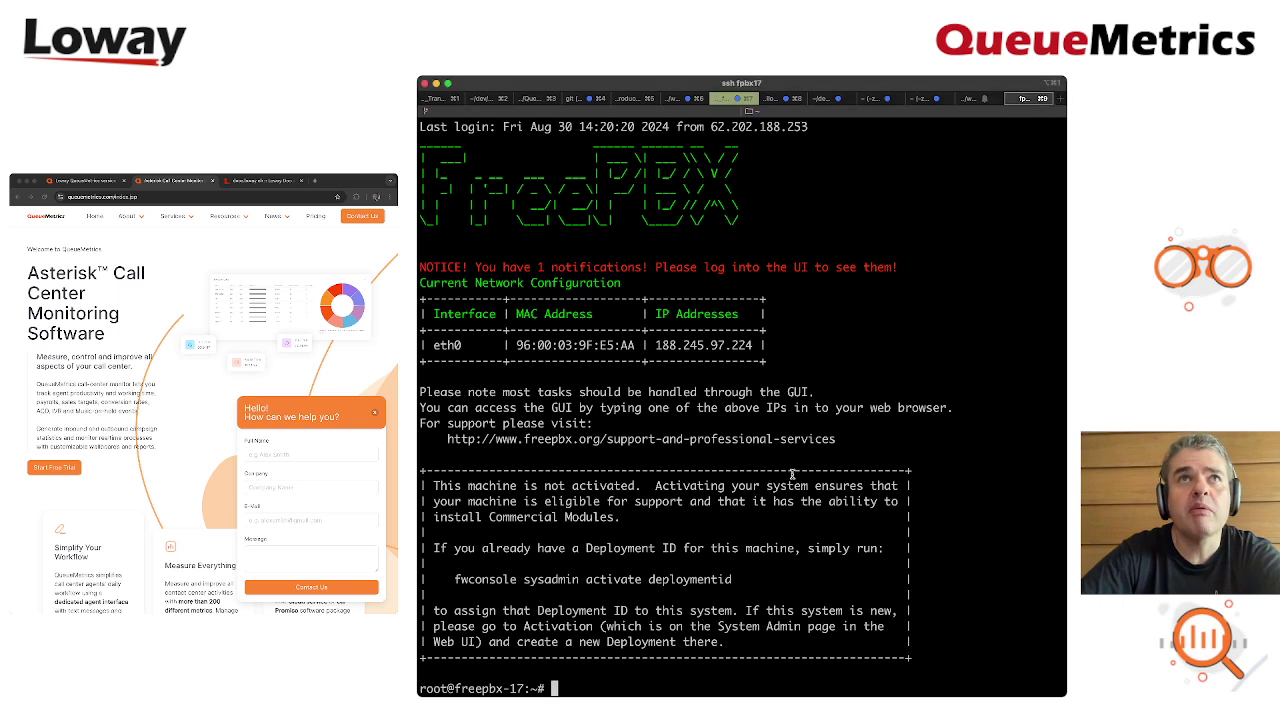
text(cat )
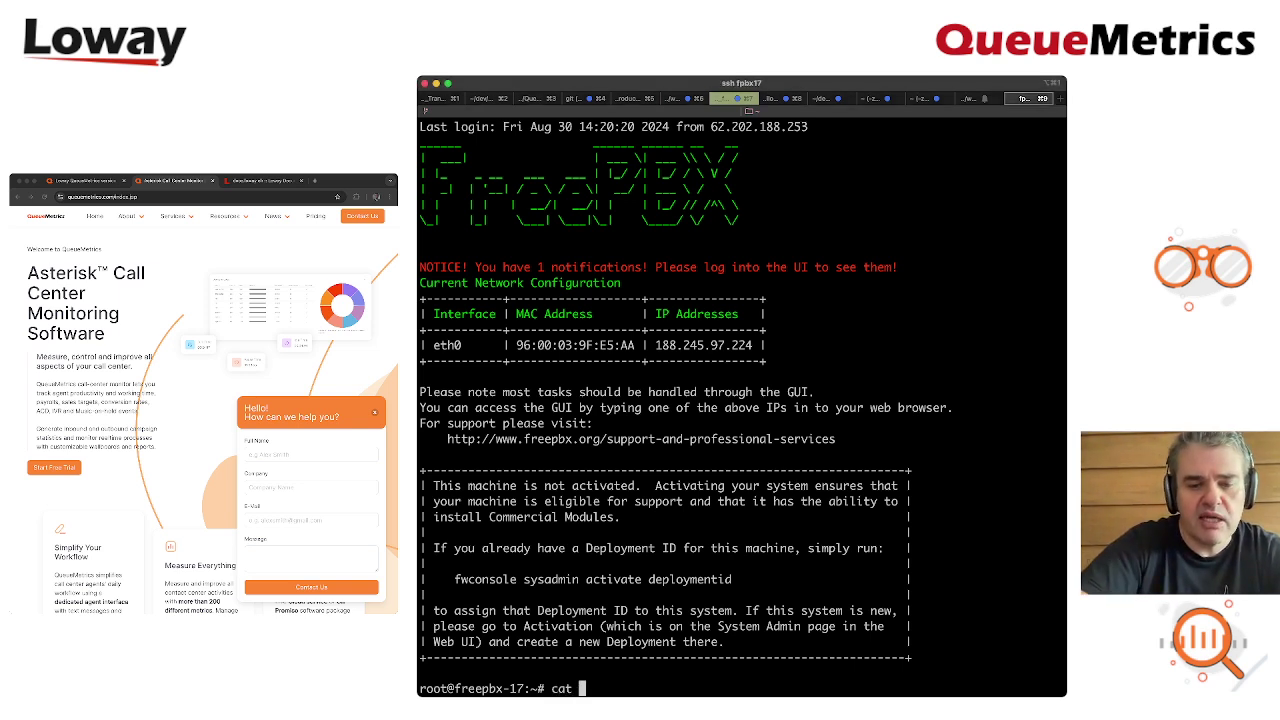
text(/etc/de)
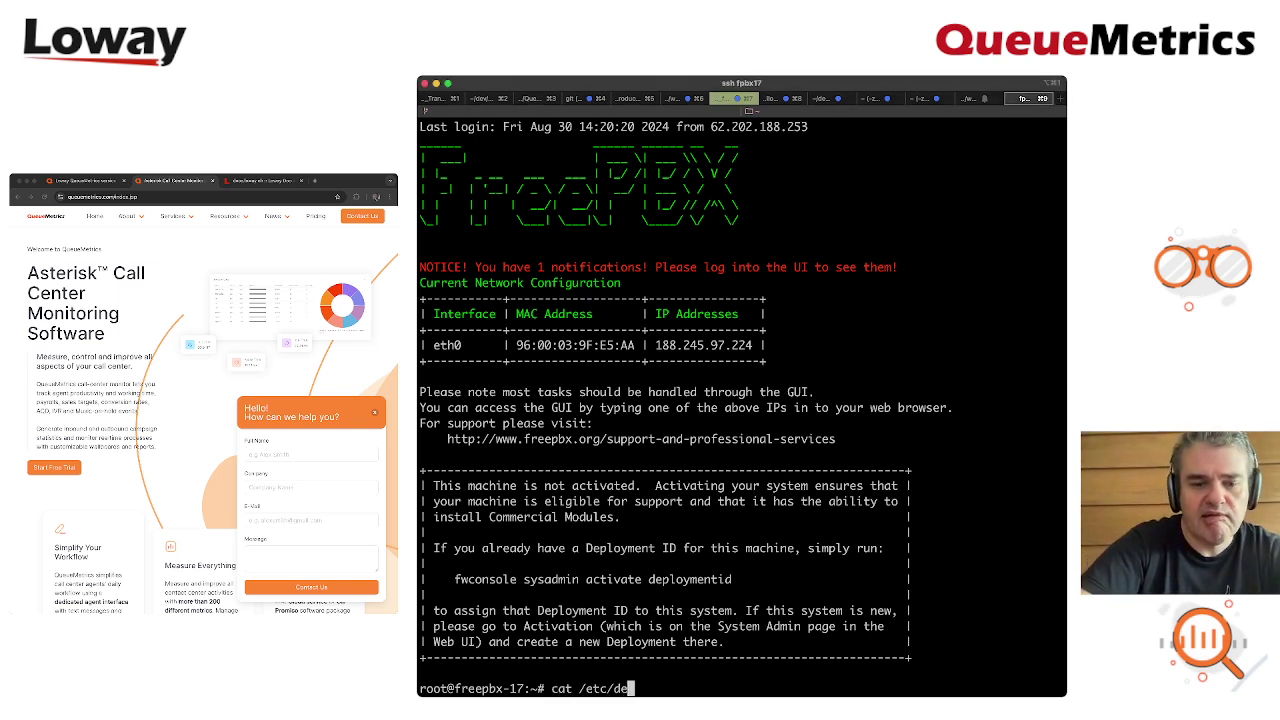
text(b)
text(i)
key(Tab)
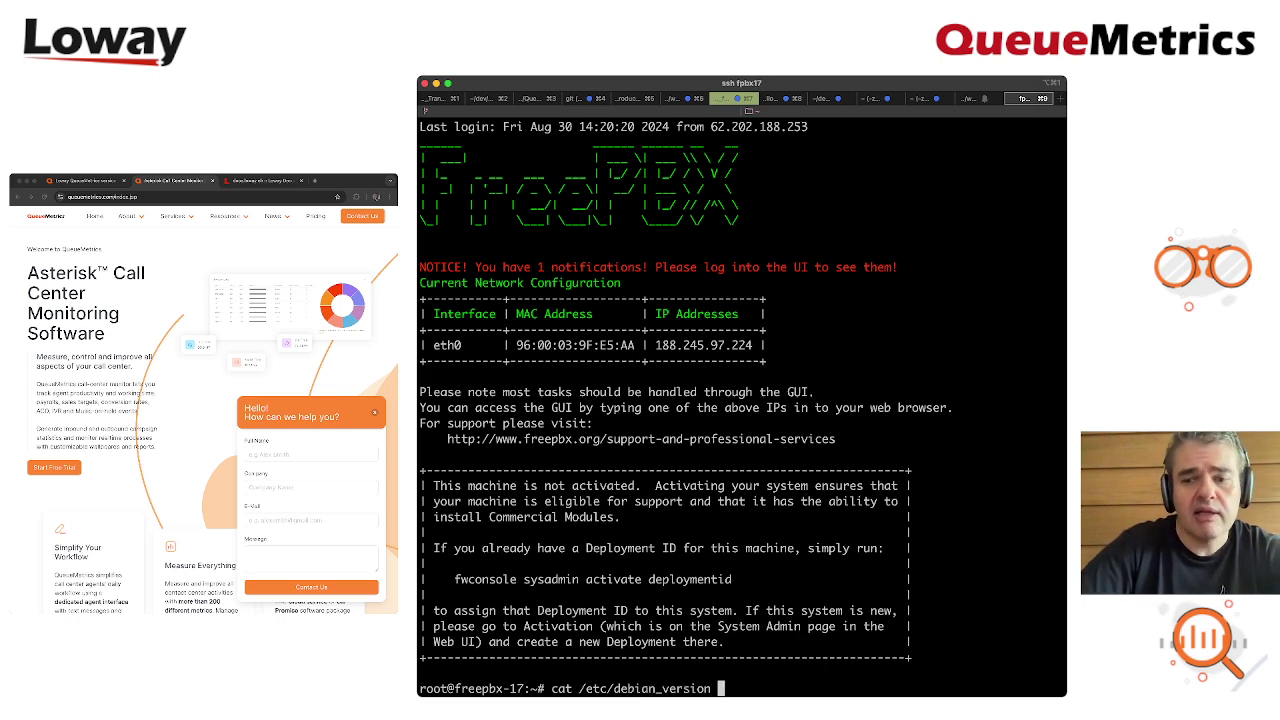
key(Return)
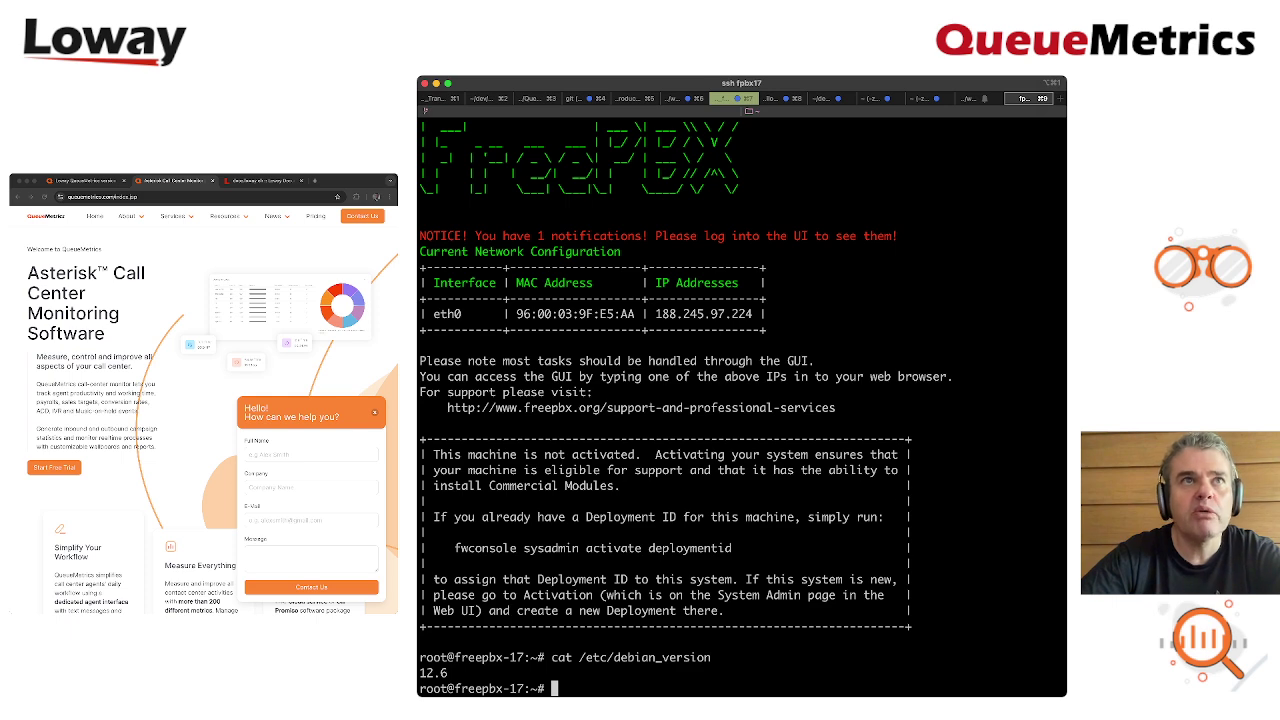
- Switch to the browser, open the Uniloader file index from the QueueMetrics downloads page, and copy the uniloader-24.05.1.tar.gz link
click(173, 258)
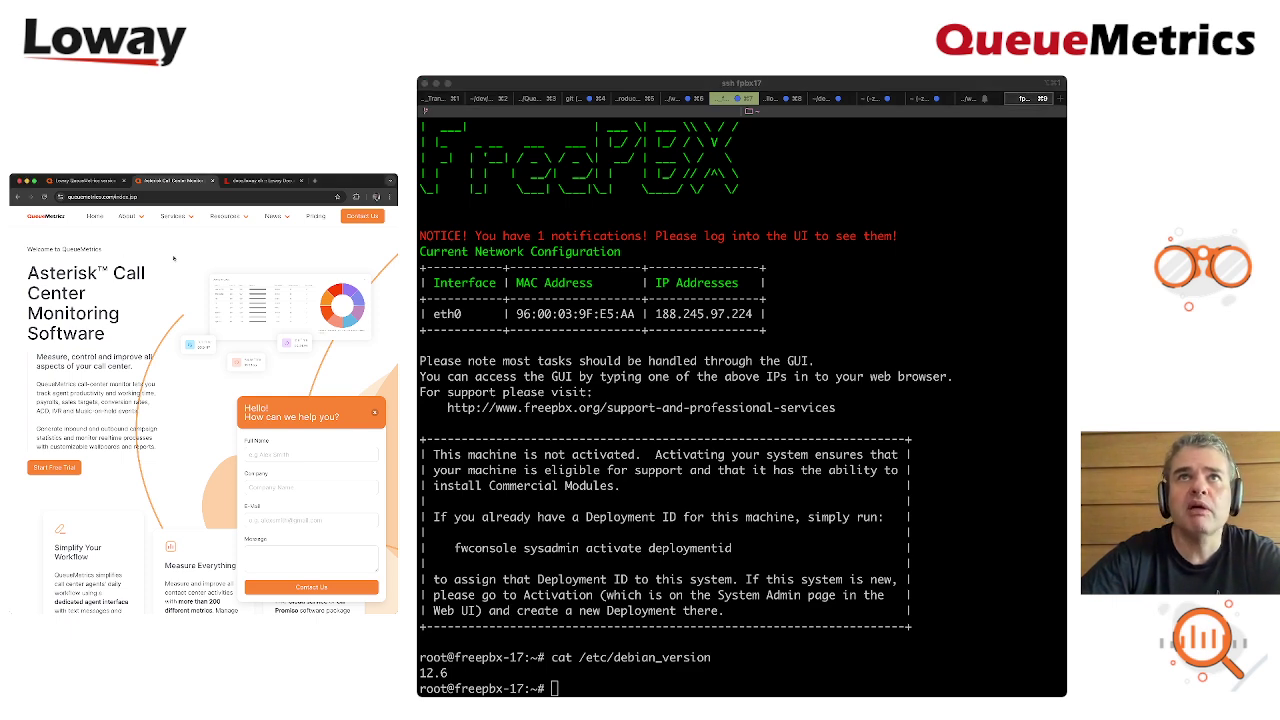
mouse_move(250, 216)
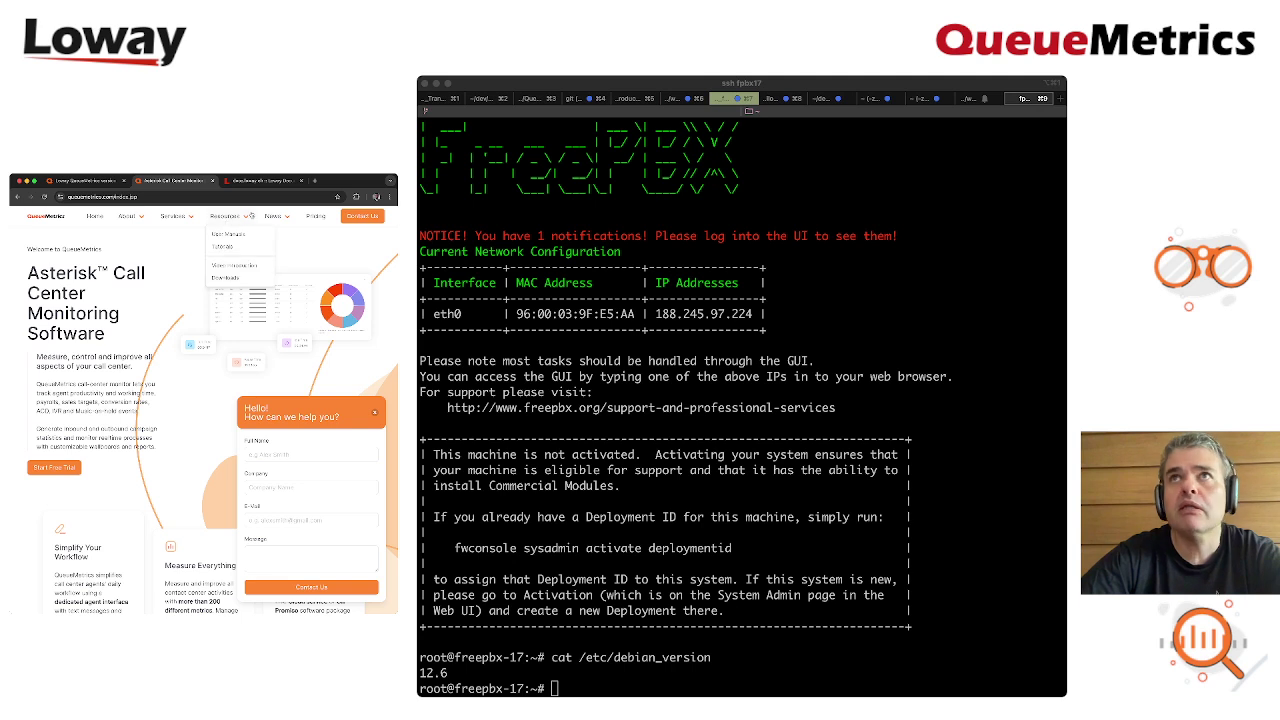
click(224, 278)
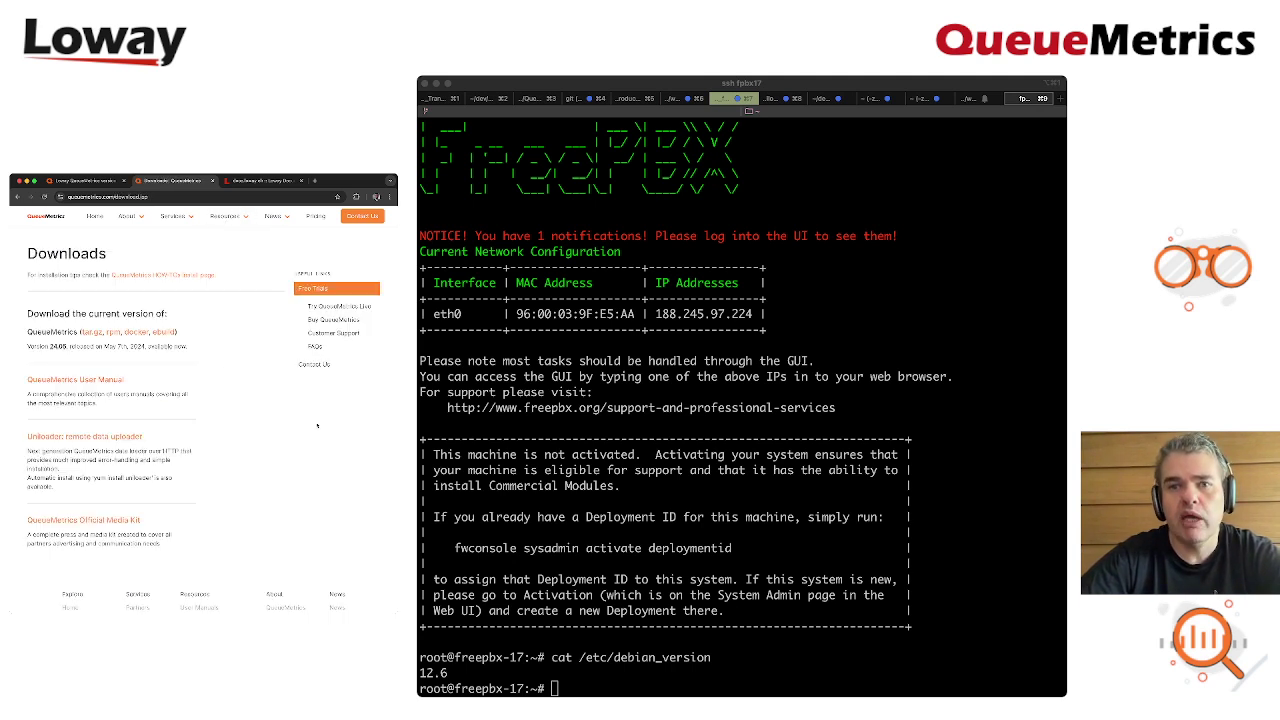
click(95, 437)
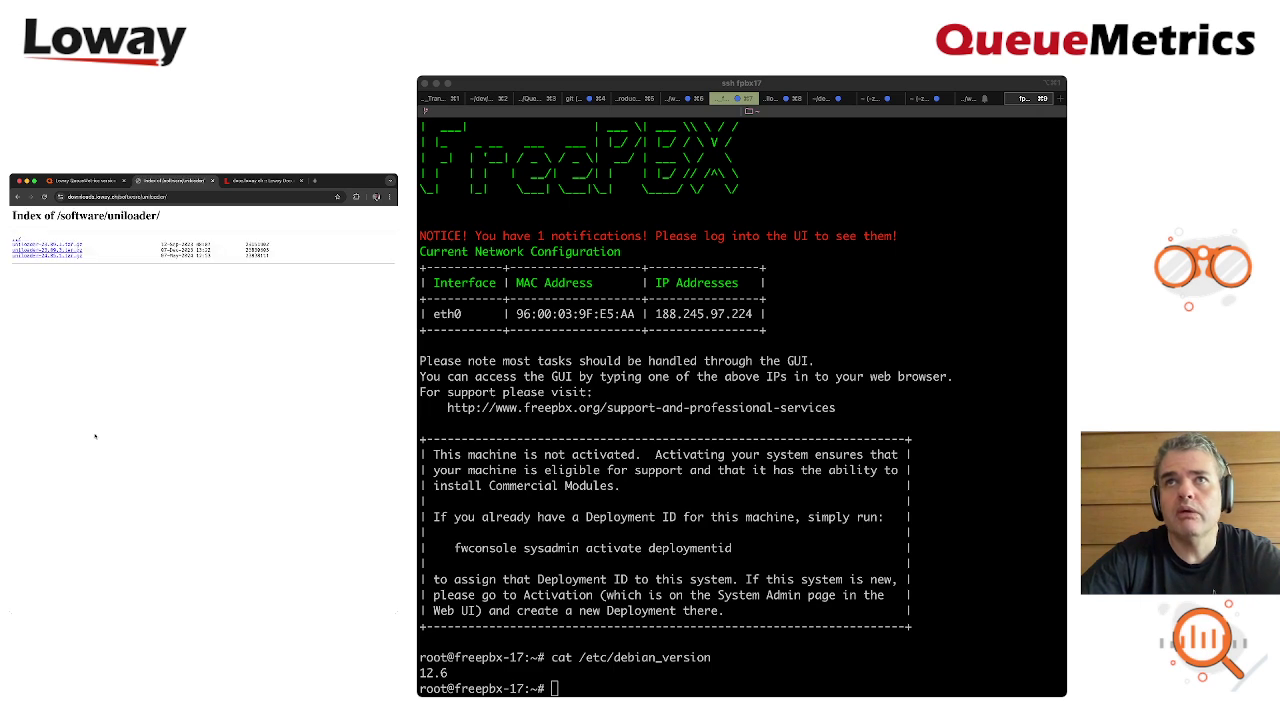
click(67, 256)
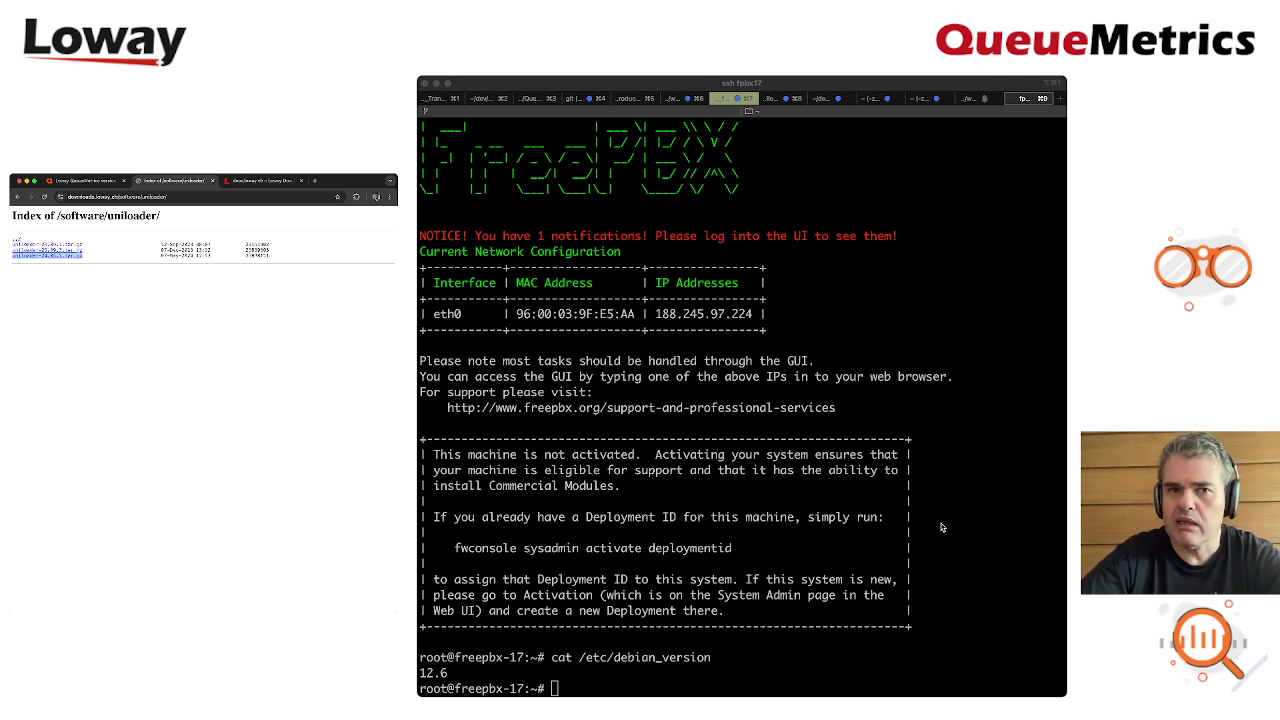
click(751, 496)
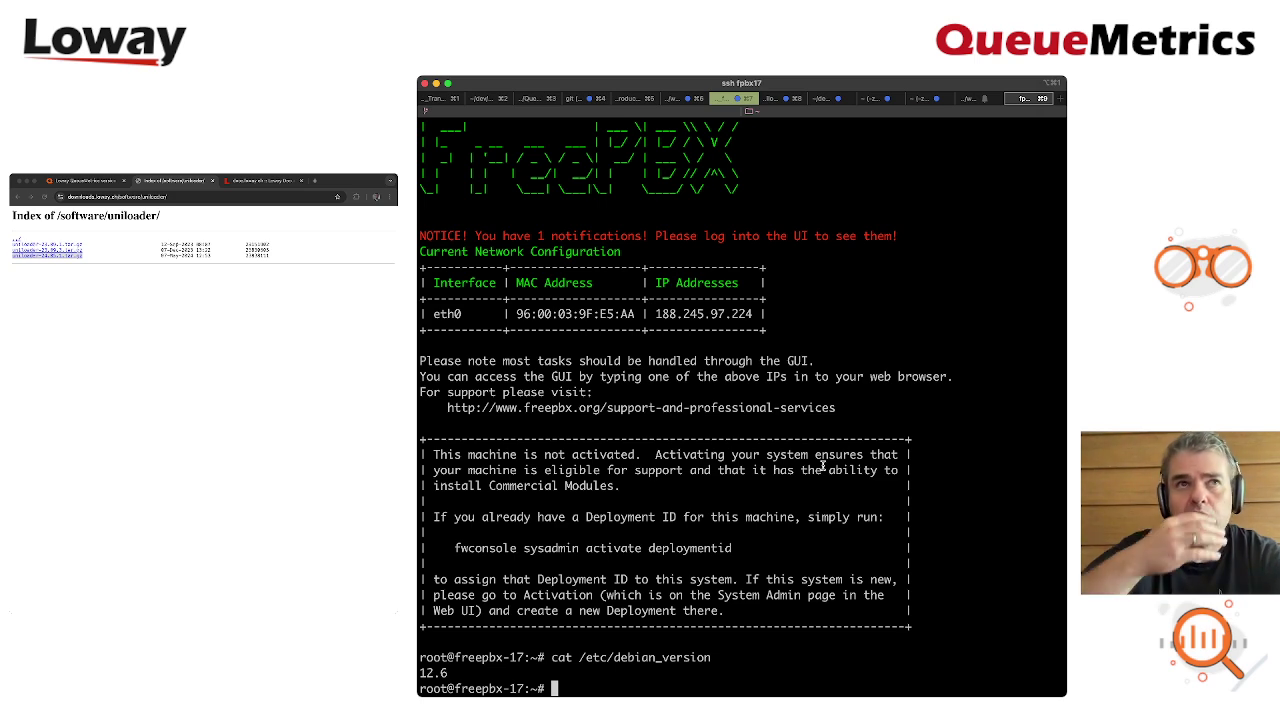
text(cd )
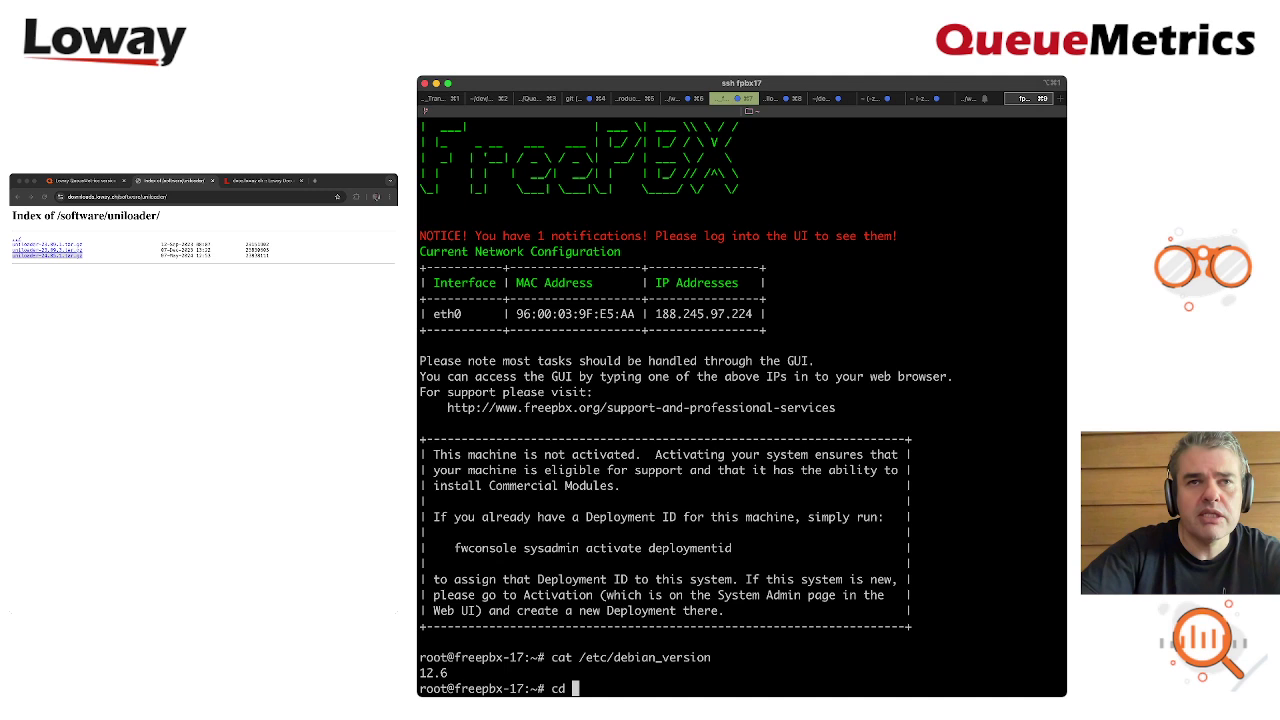
text(/opt/u)
key(Tab)
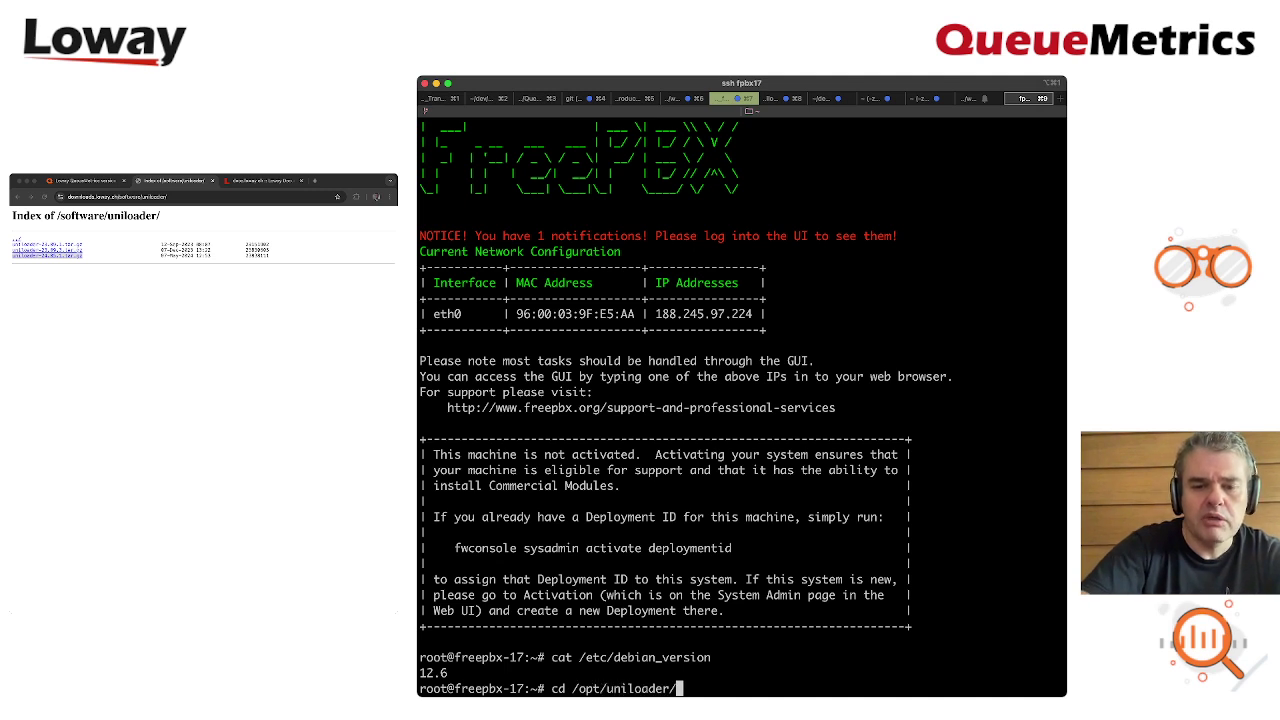
key(Return)
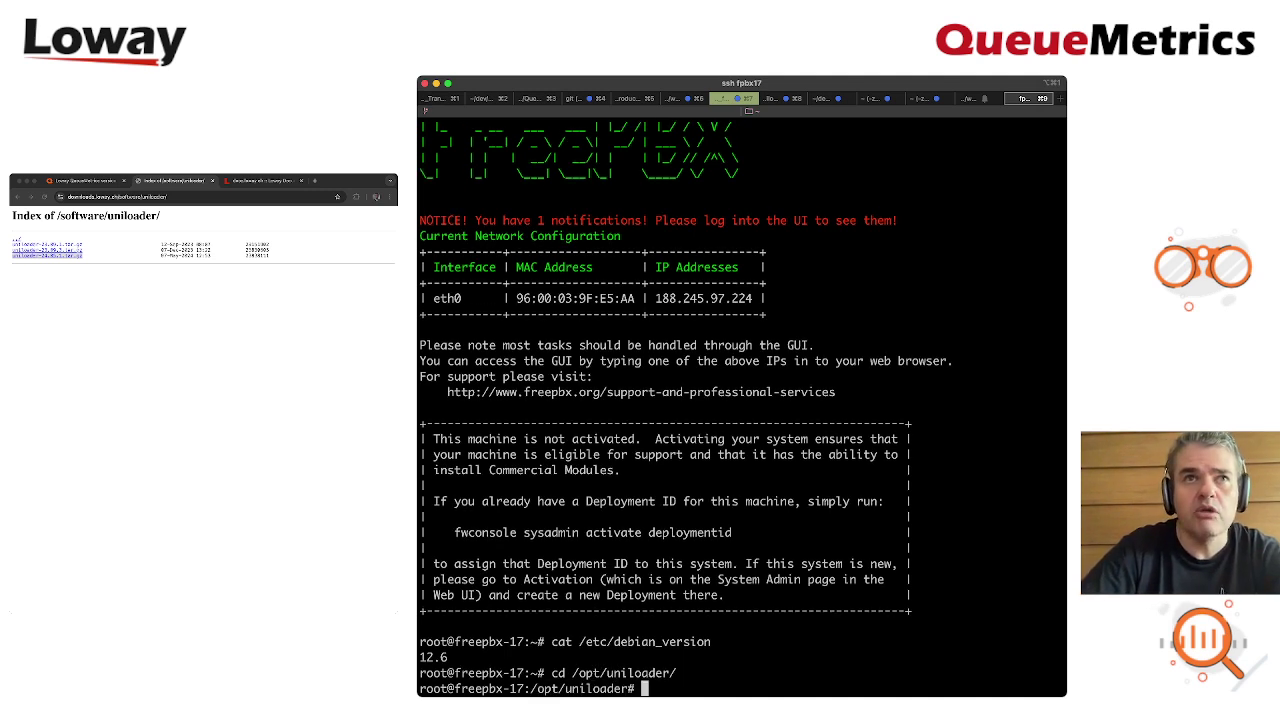
text(wget)
text(https://downloads.loway.ch/software/uniloader/uniloader-24.05.1.tar.gz)
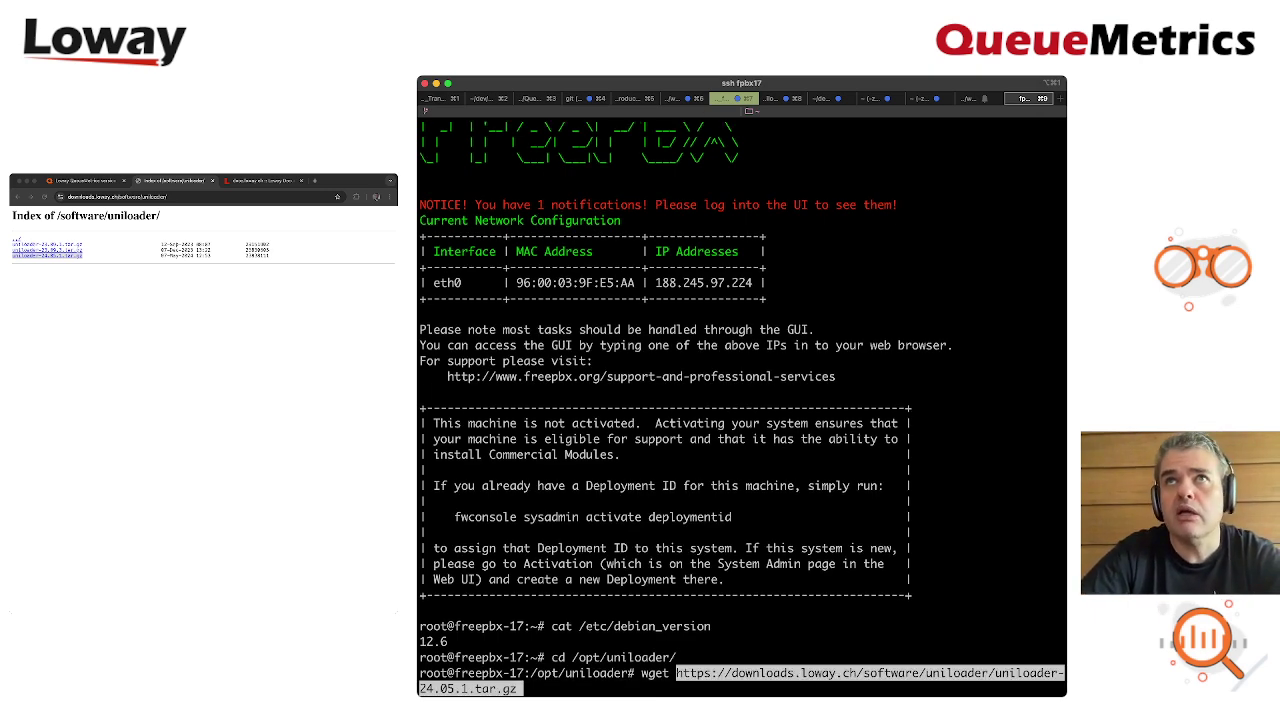
key(Return)
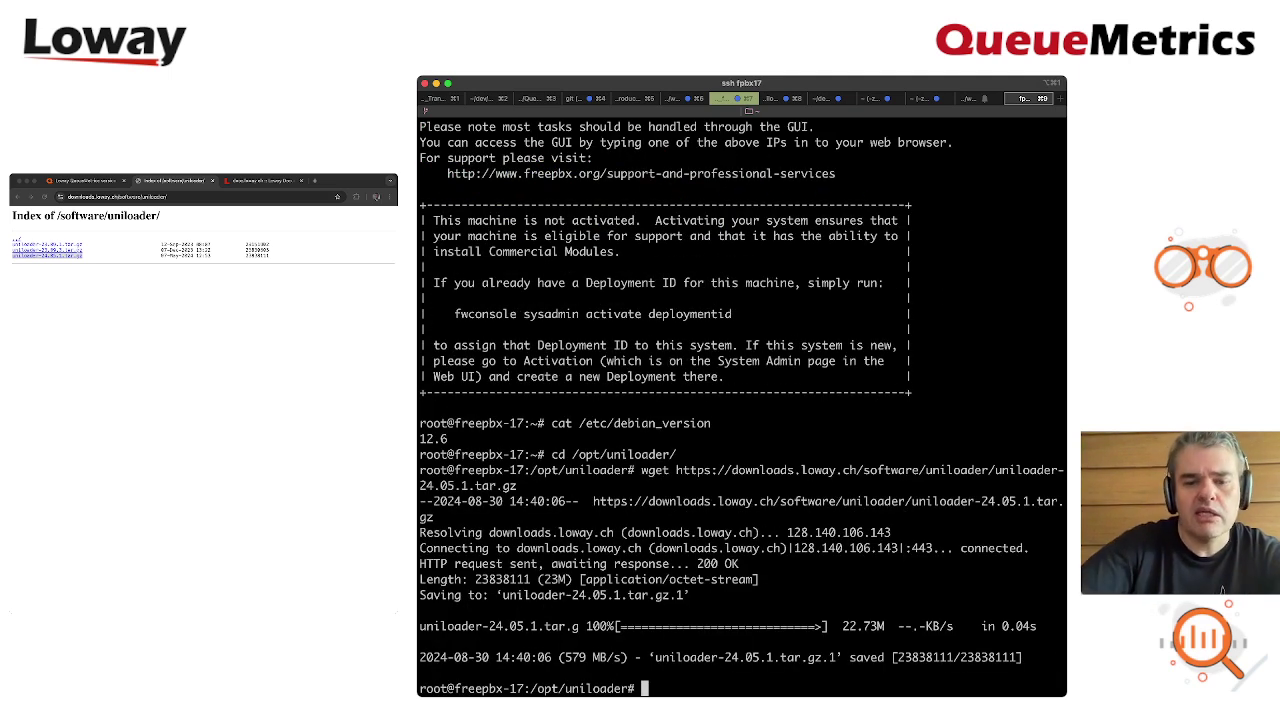
- Extract the uniloader-24.05.1.tar.gz archive into /opt/uniloader with tar zxvf
text(tar zx)
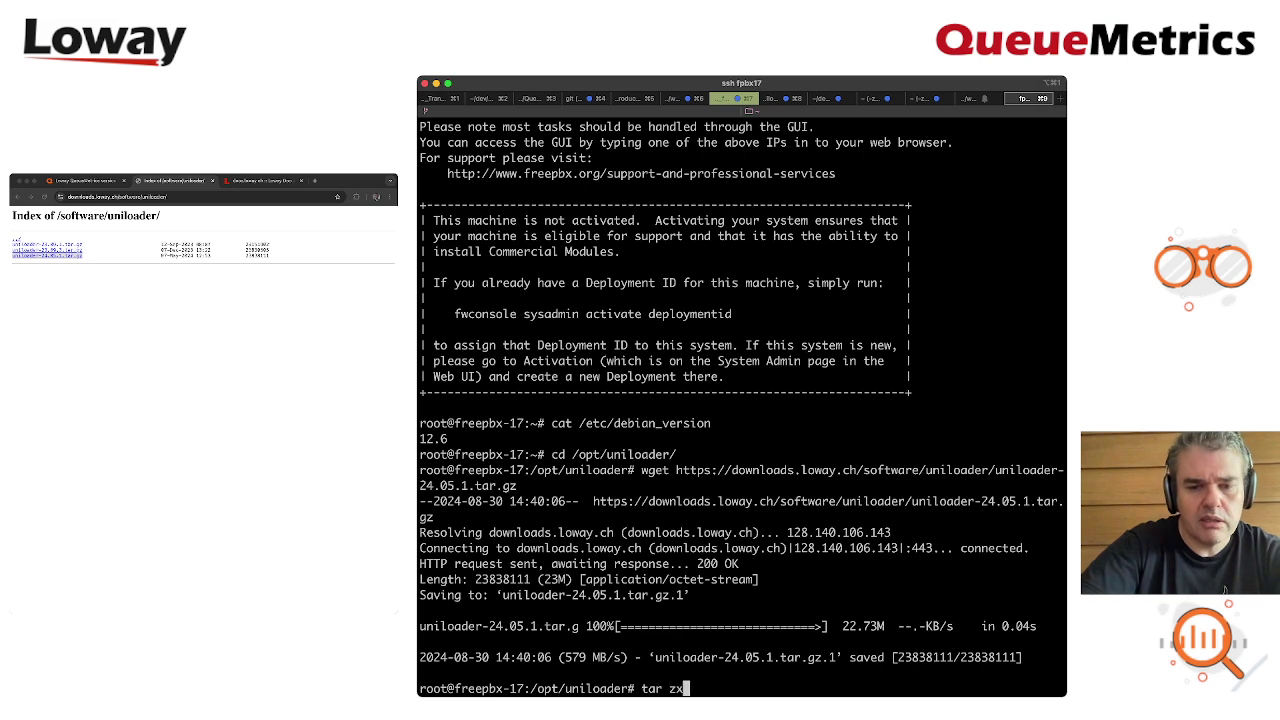
text(vf u)
key(Tab)
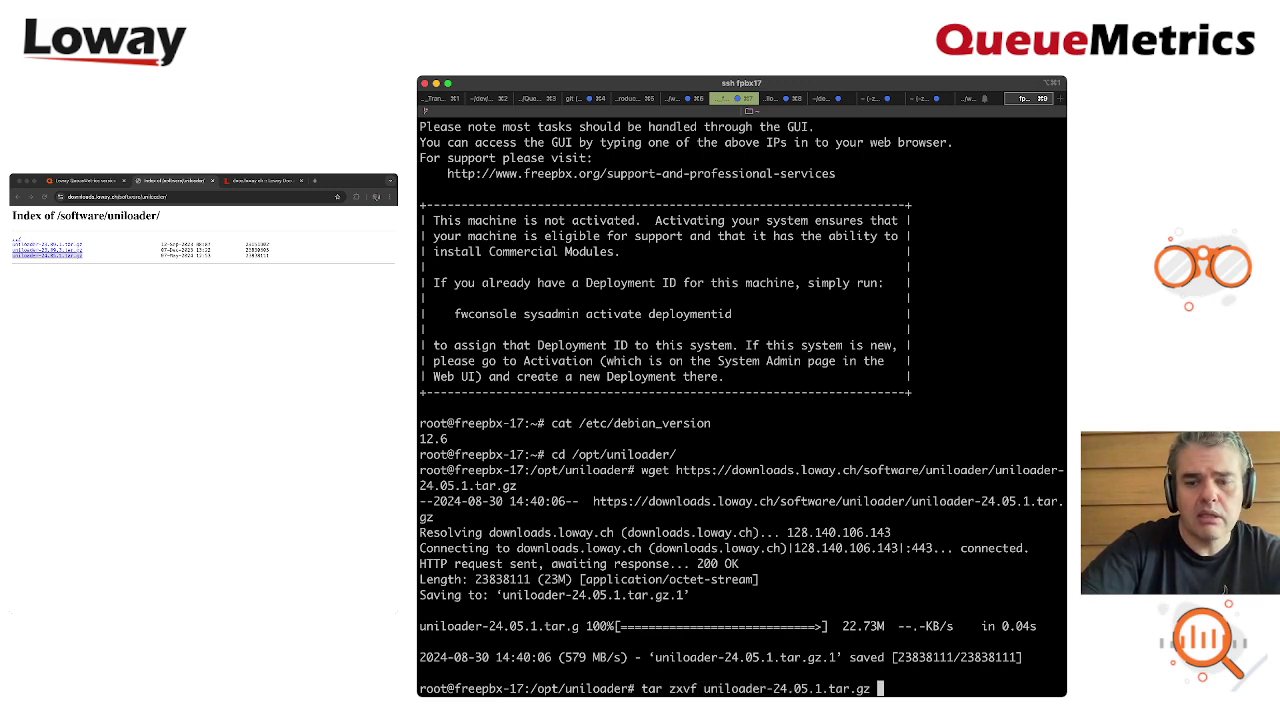
key(Return)
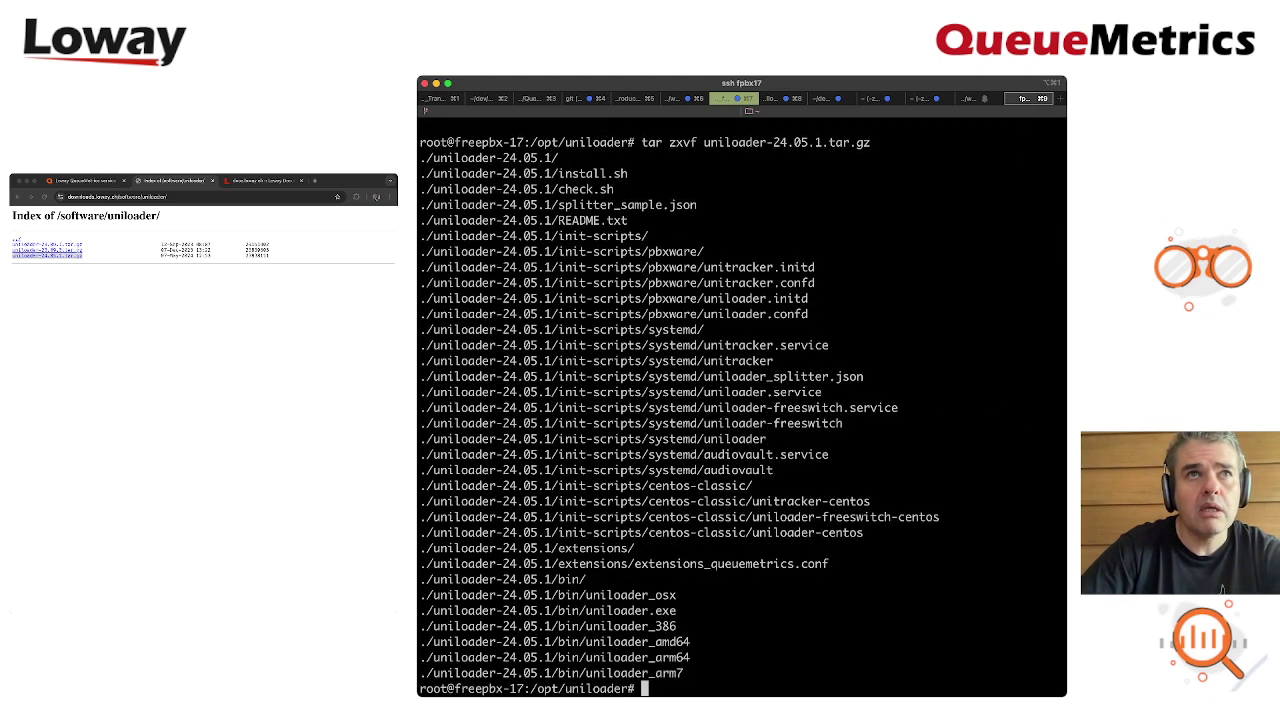
- Change into the extracted uniloader-24.05.1 directory and list its contents in long format
text(cd )
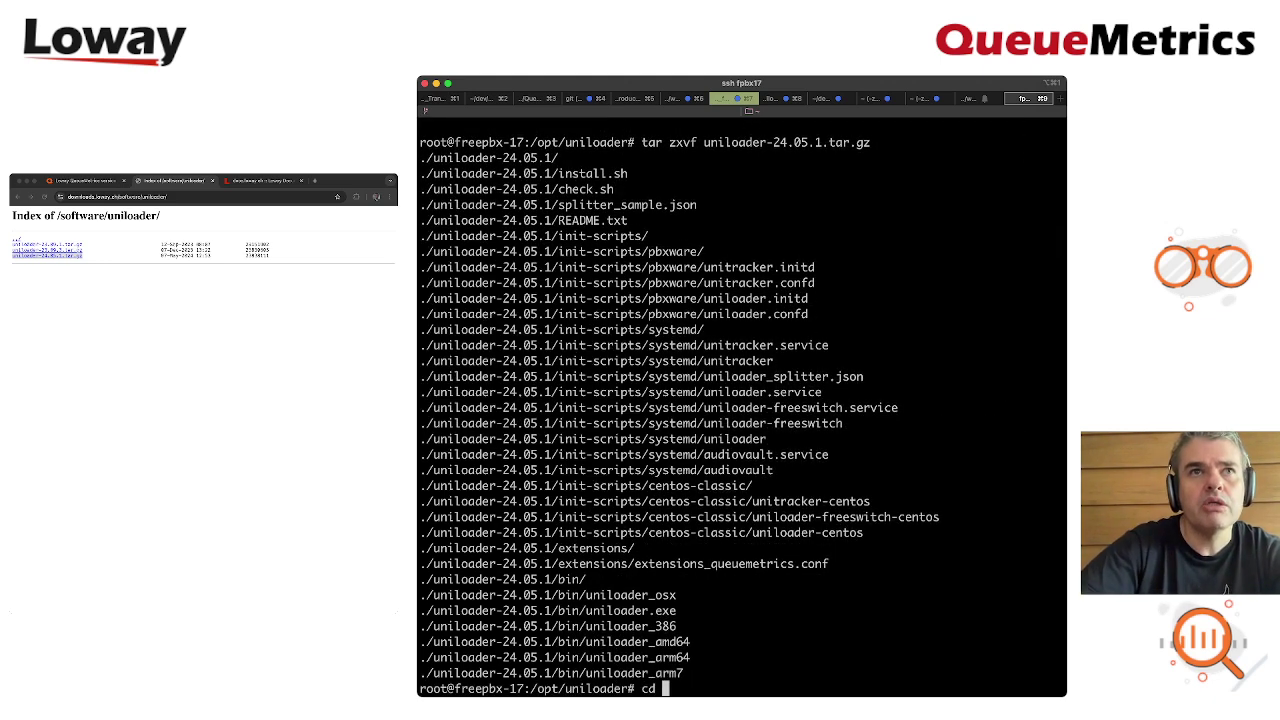
text(uni)
key(Tab)
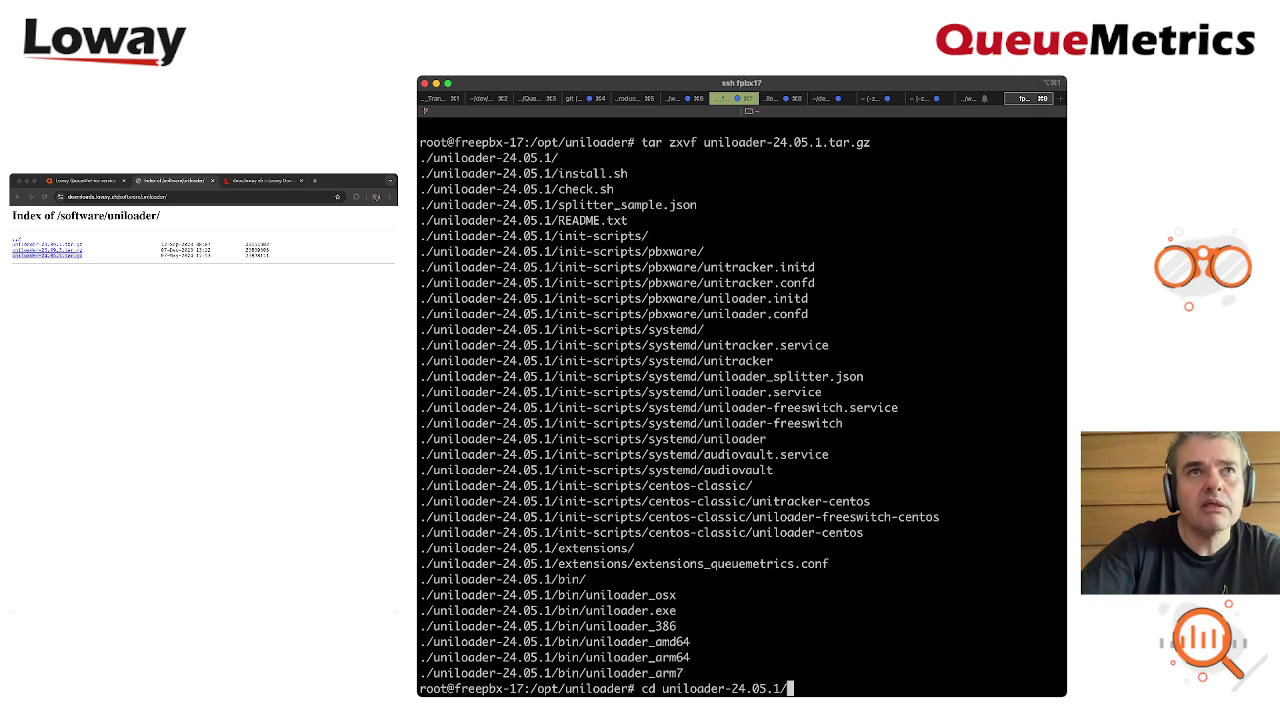
key(Return)
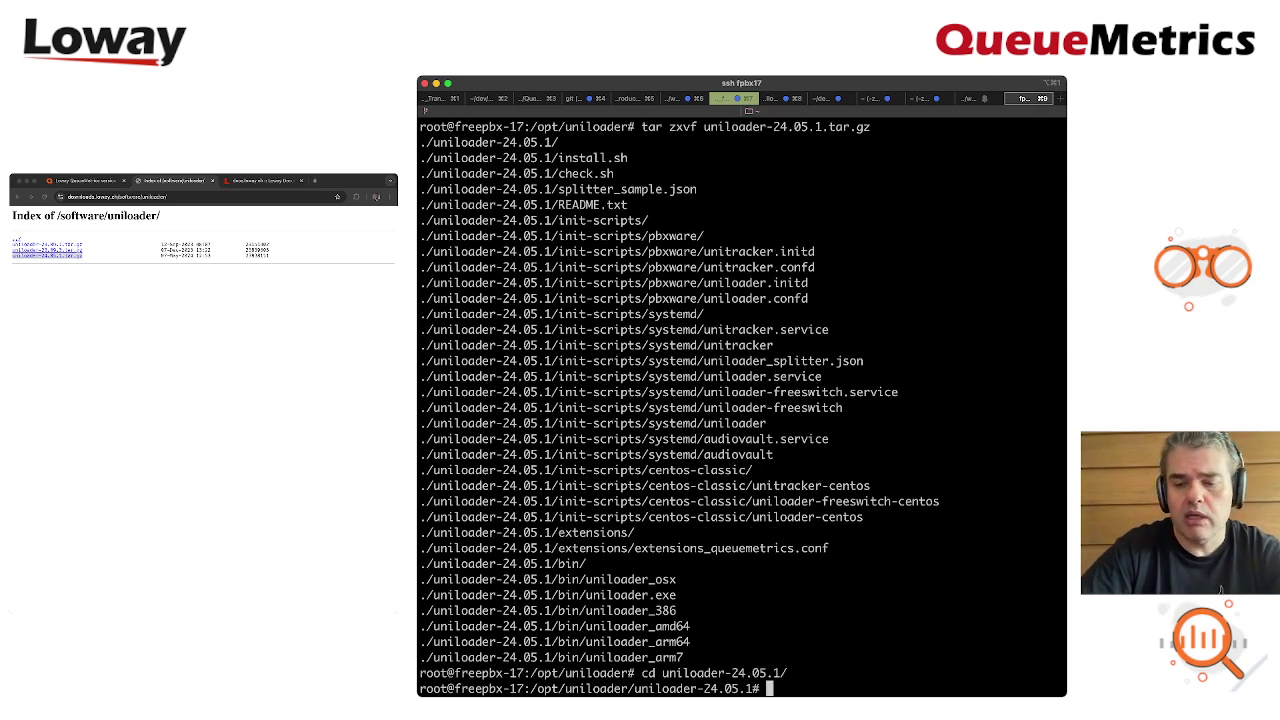
text(ll)
key(Return)
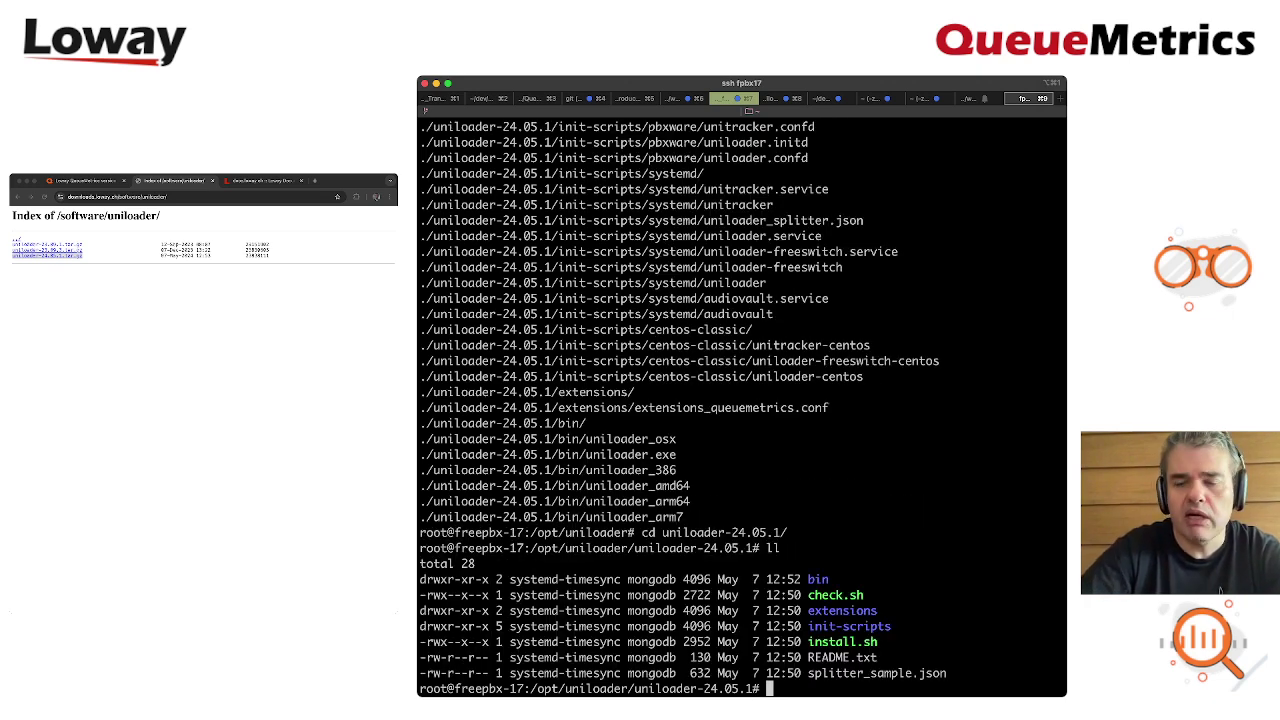
- Run the install.sh script from the uniloader-24.05.1 directory
text(./inst)
key(Tab)
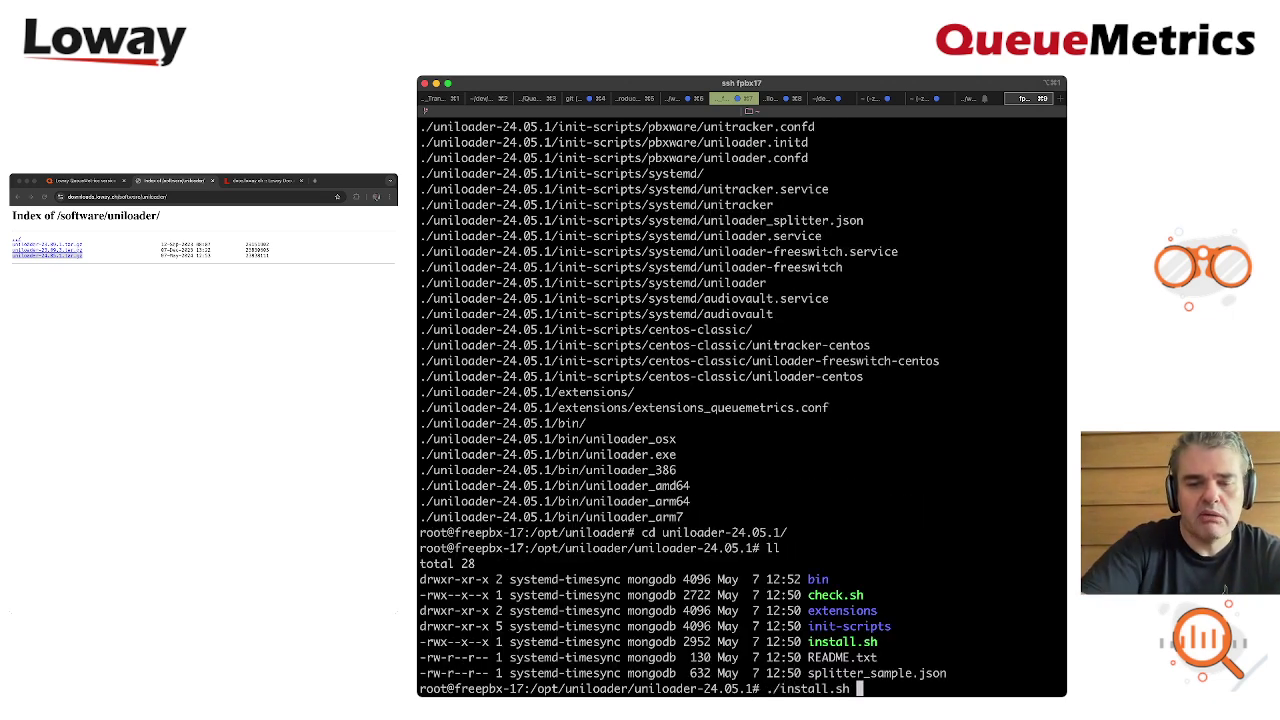
key(Return)
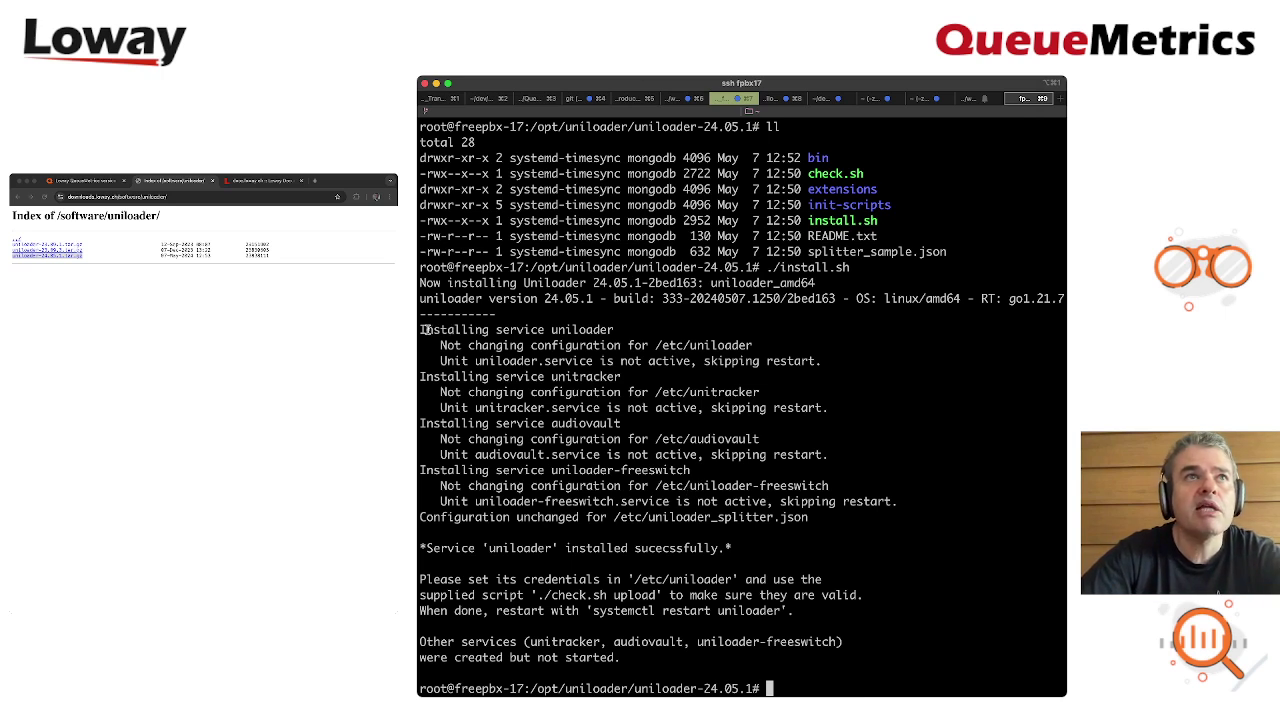
- Review the installer output, highlighting the service installation lines and the instruction about credentials in /etc/uniloader
drag(419, 331, 880, 498)
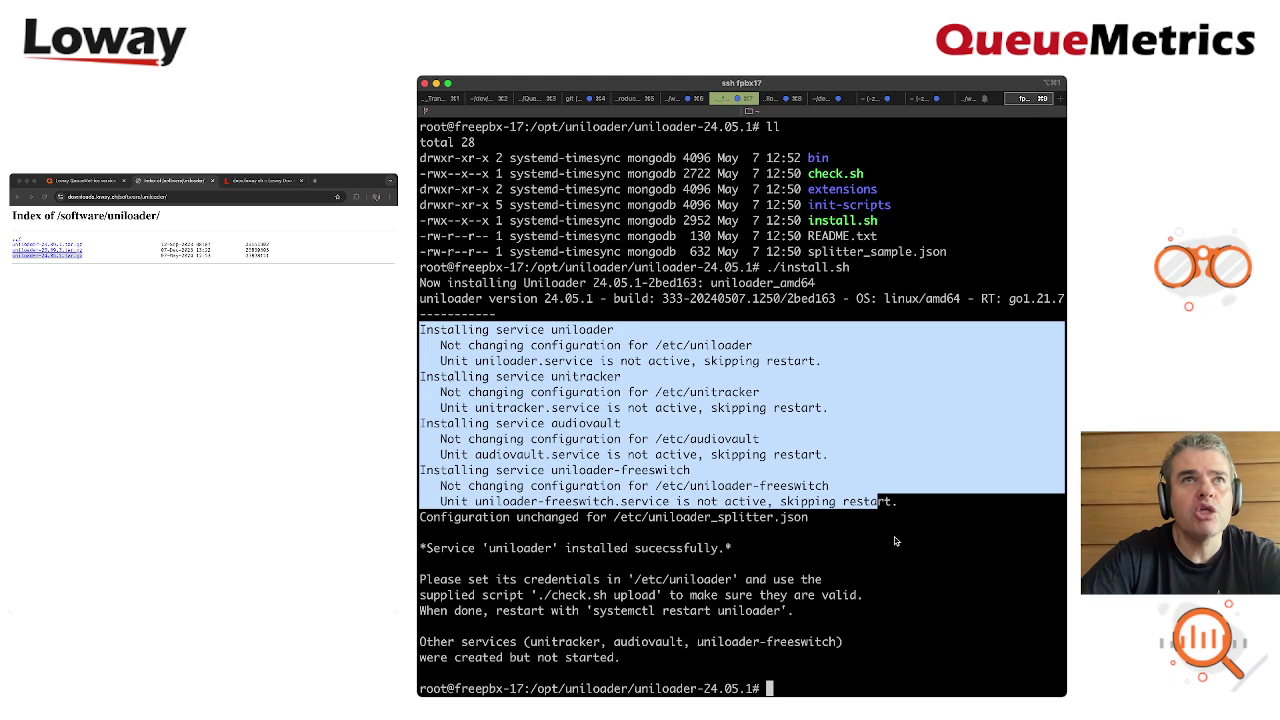
click(935, 575)
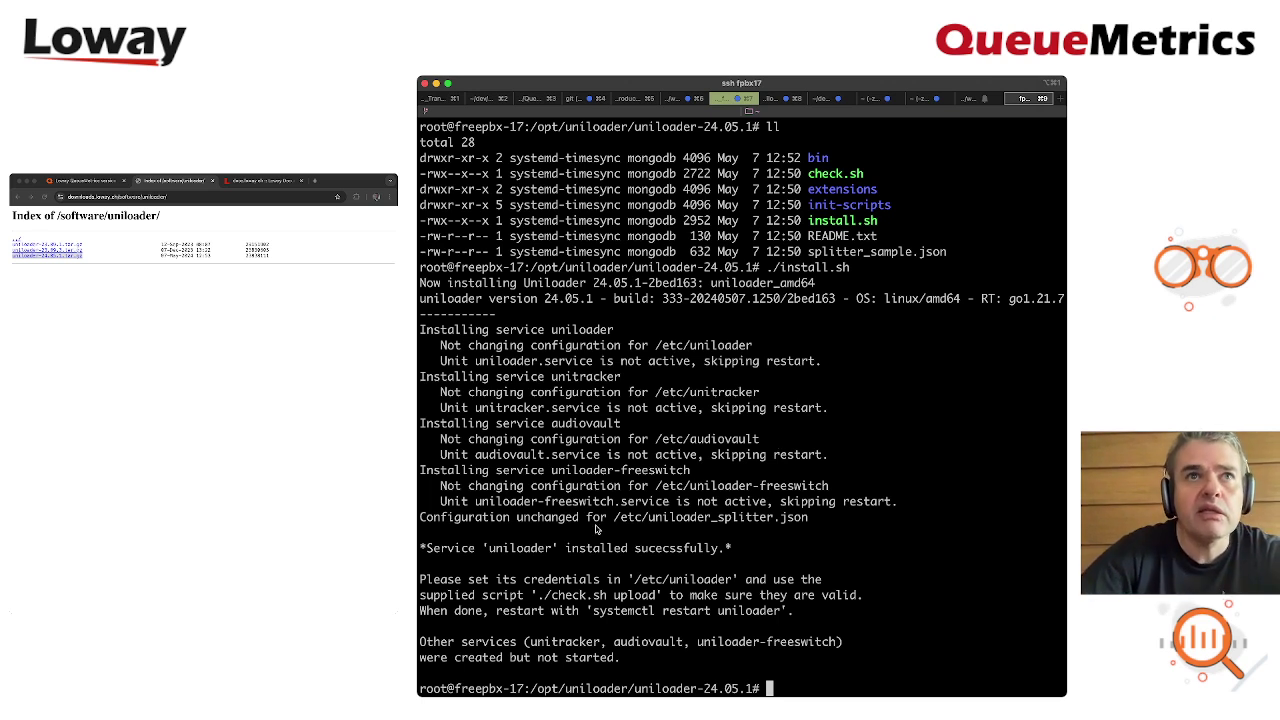
drag(420, 580, 740, 582)
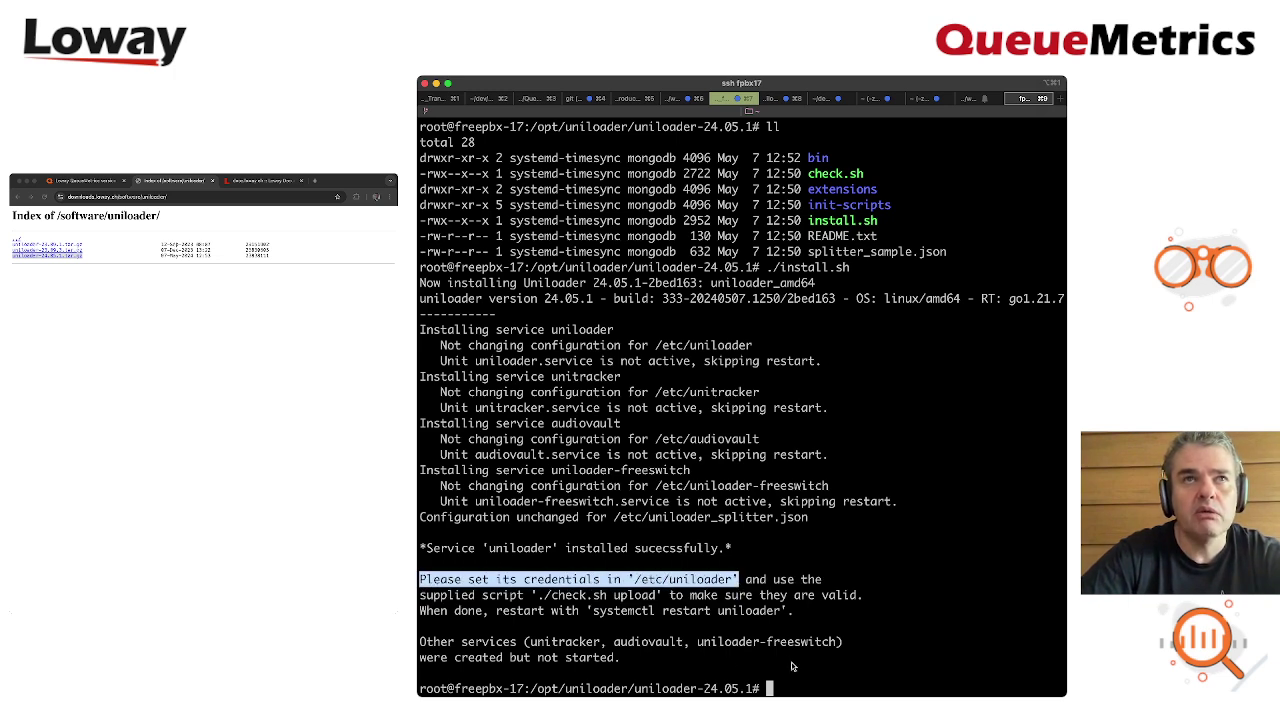
click(808, 660)
- Open the /etc/uniloader configuration file in vi
text(v)
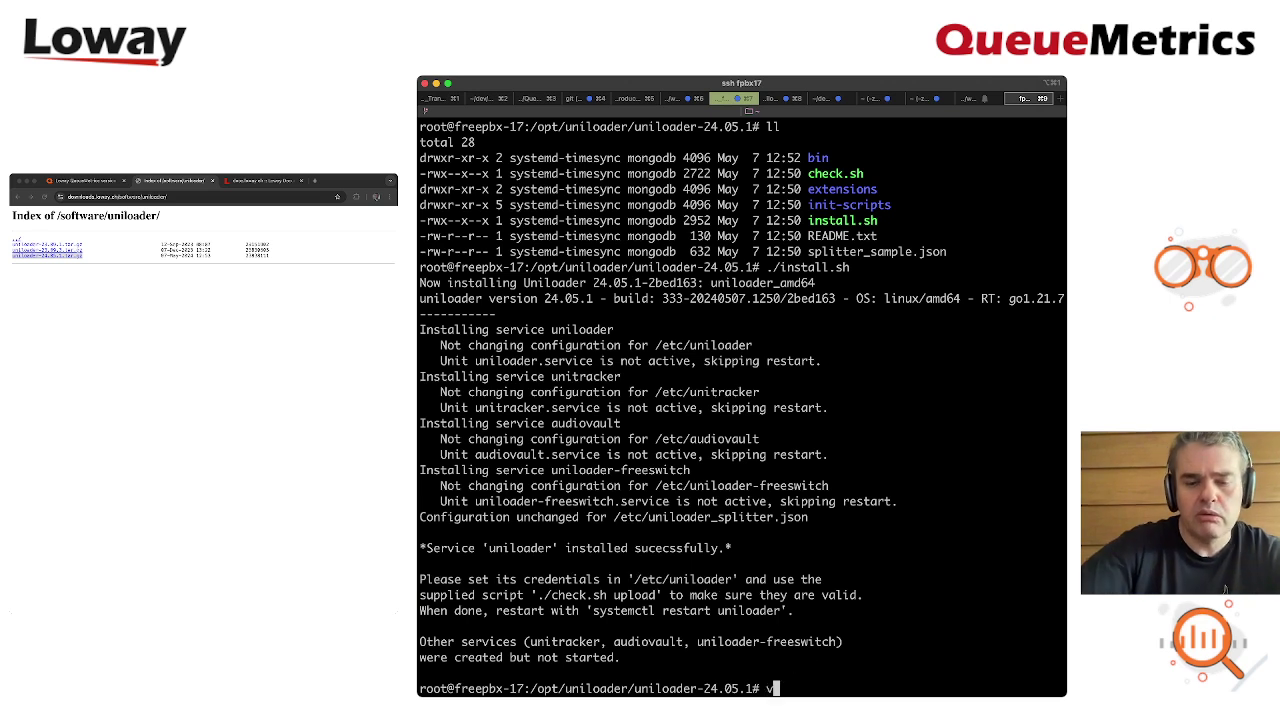
text(i /etc/un)
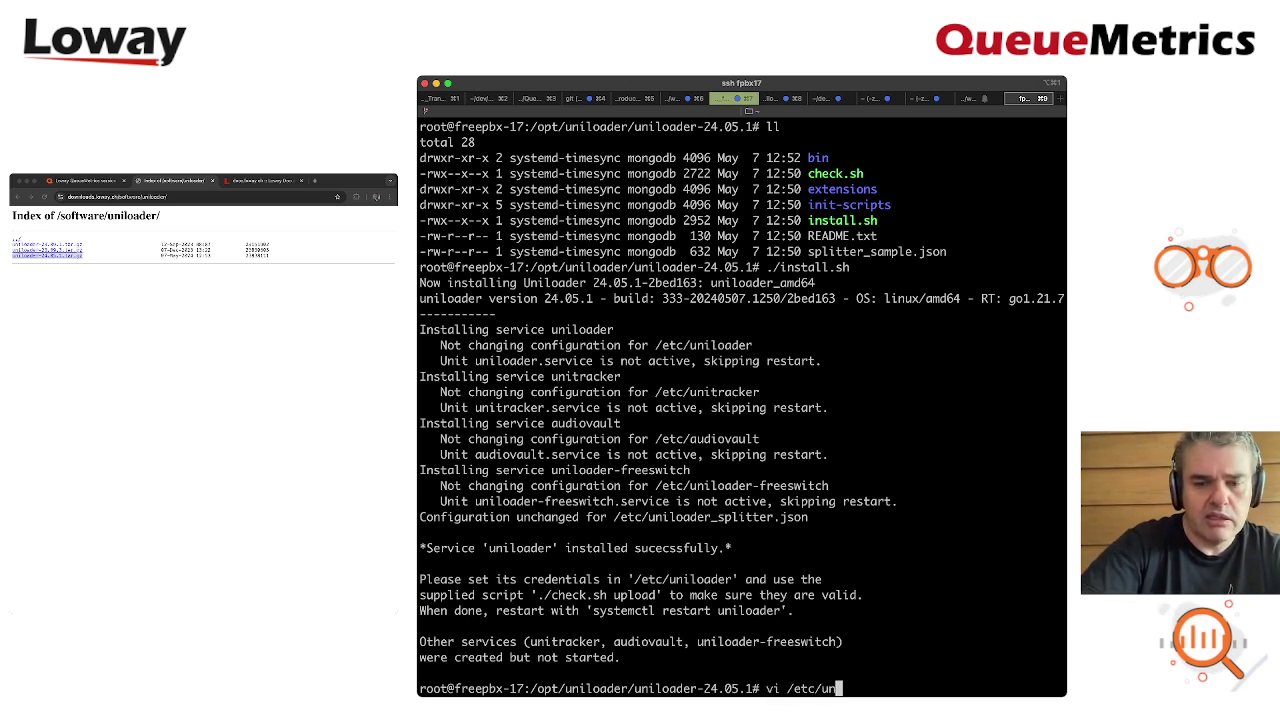
text(iloader)
key(Return)
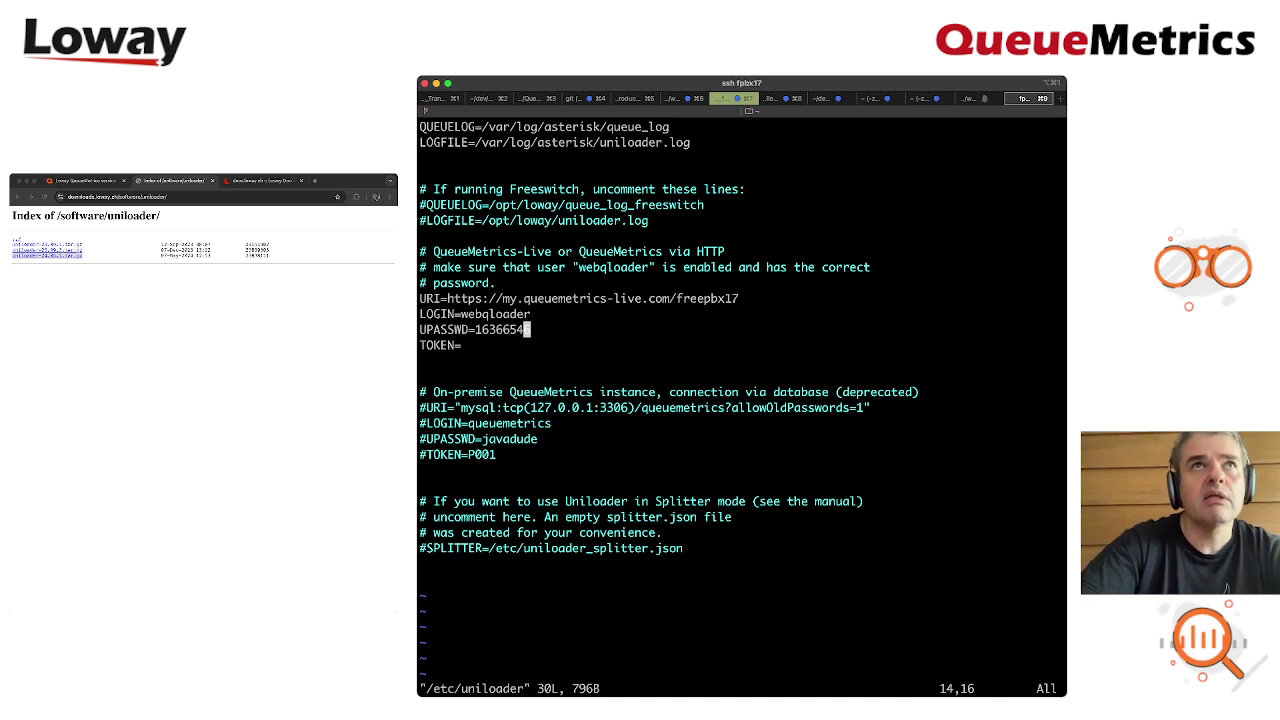
- Examine the URI, LOGIN, UPASSWD and TOKEN entries for the QueueMetrics HTTP connection in /etc/uniloader
key(Up)
key(Up)
key(Up)
key(Down)
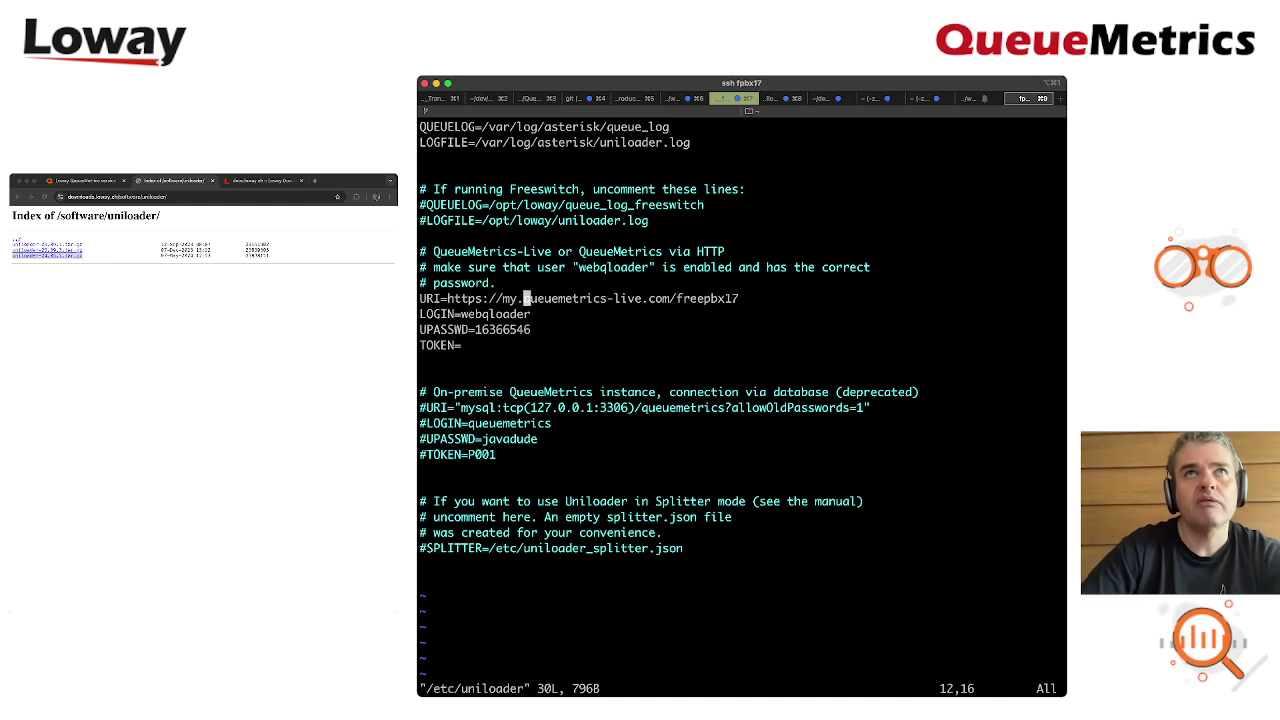
key(Down)
key(Down)
key(Down)
key(Down)
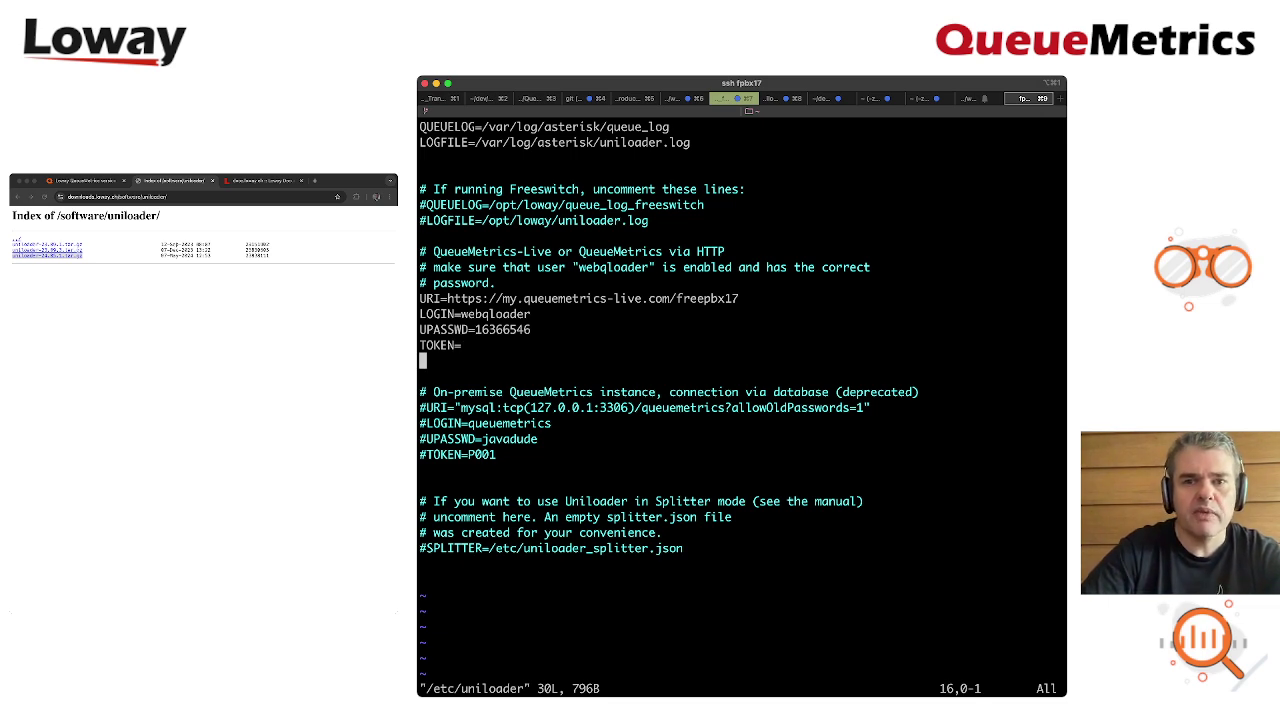
key(Up)
key(Up)
key(Up)
key(Up)
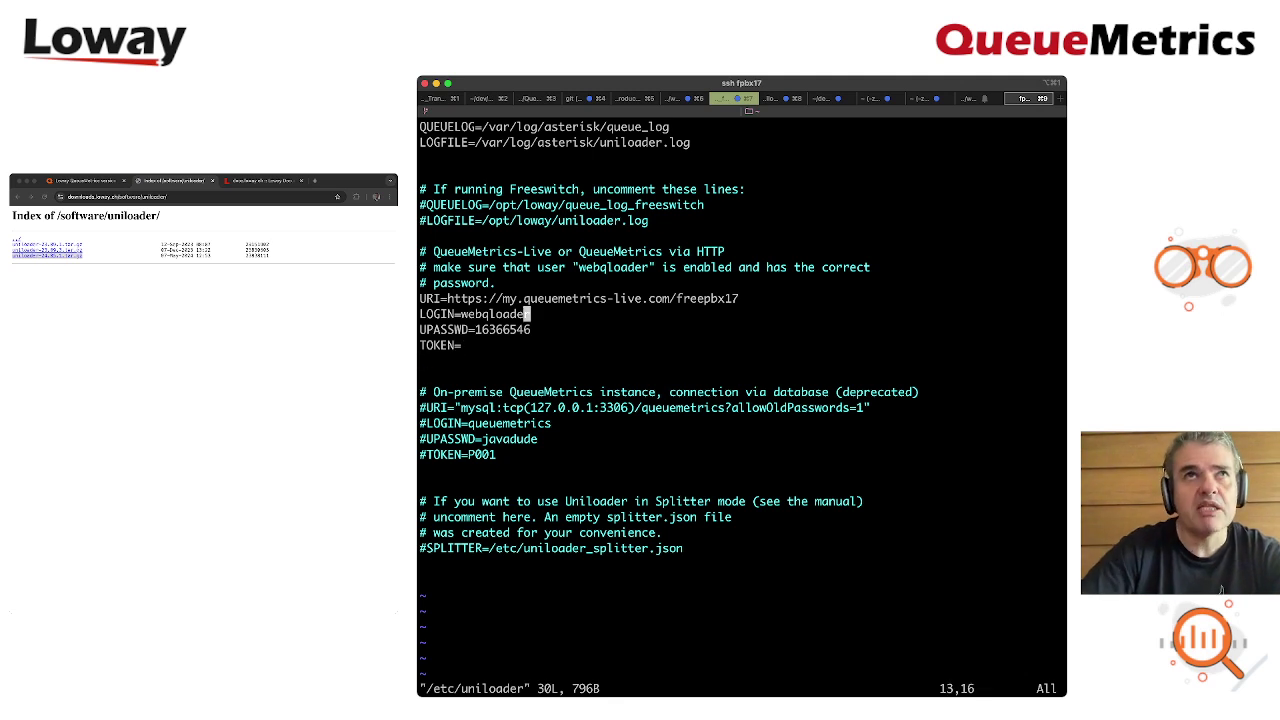
key(Down)
key(Down)
key(Down)
key(Down)
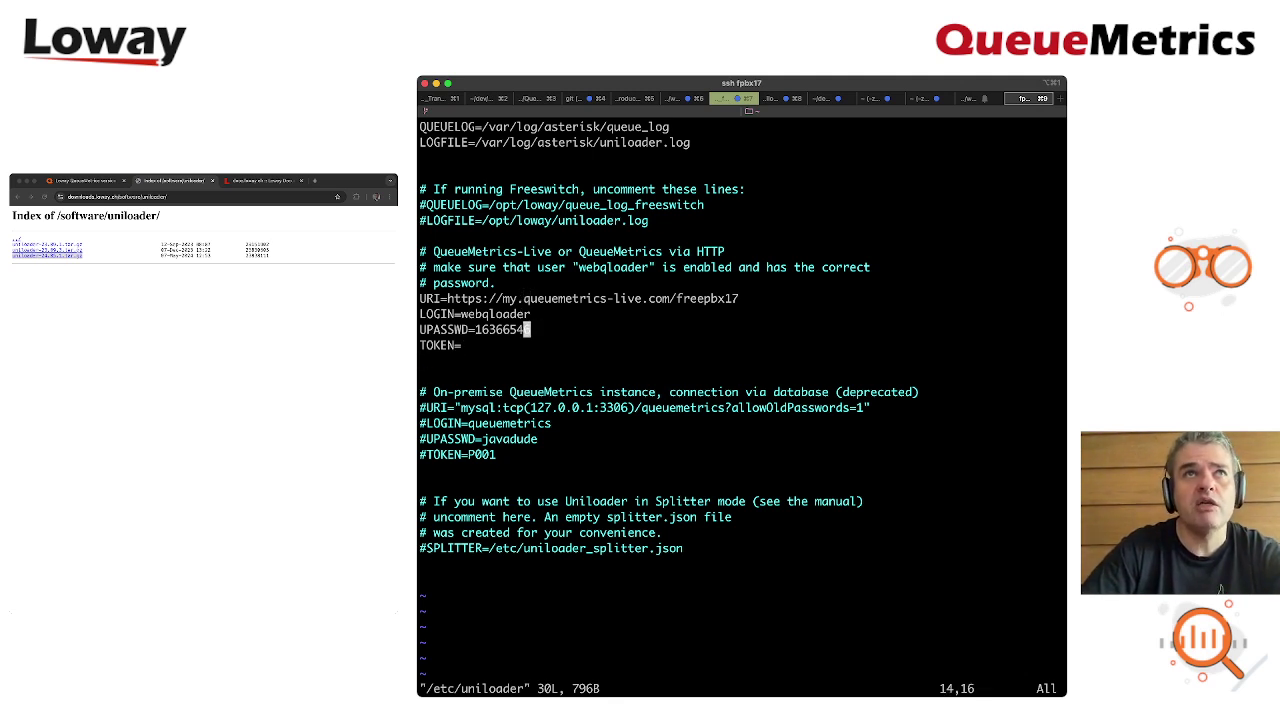
- Save and close /etc/uniloader, and restart the uniloader service
text(:wq)
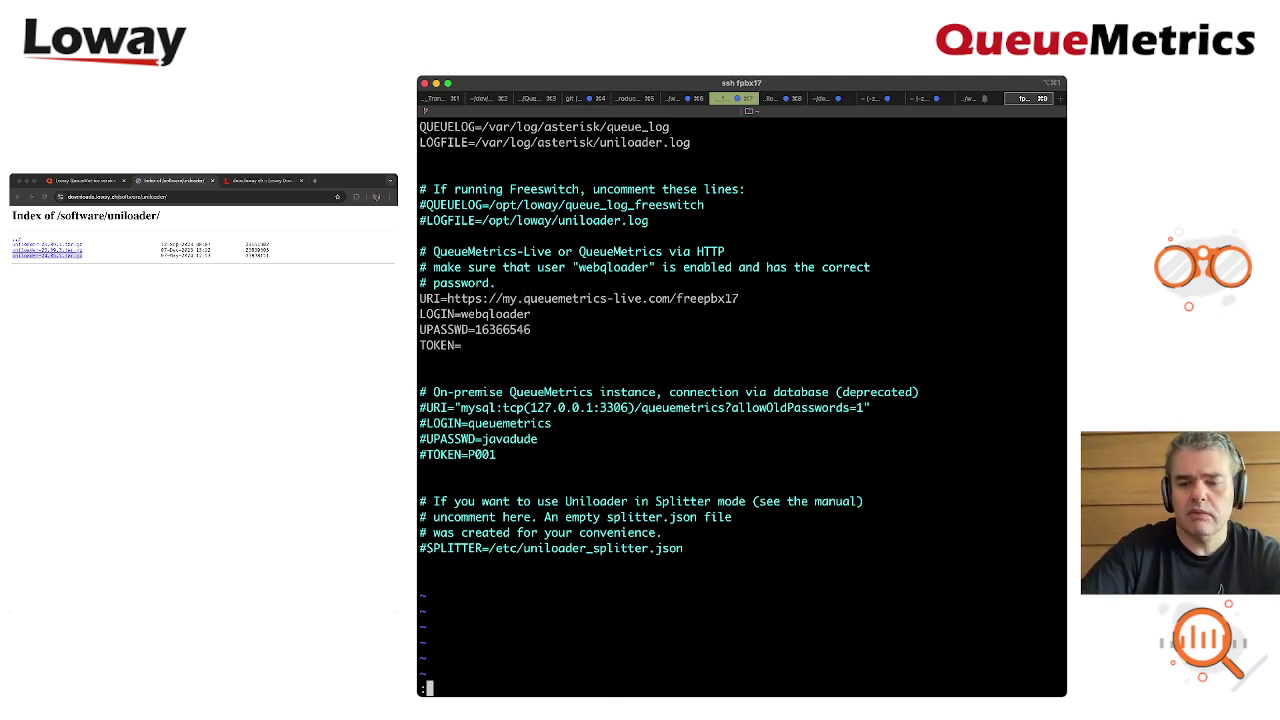
key(Return)
text(s)
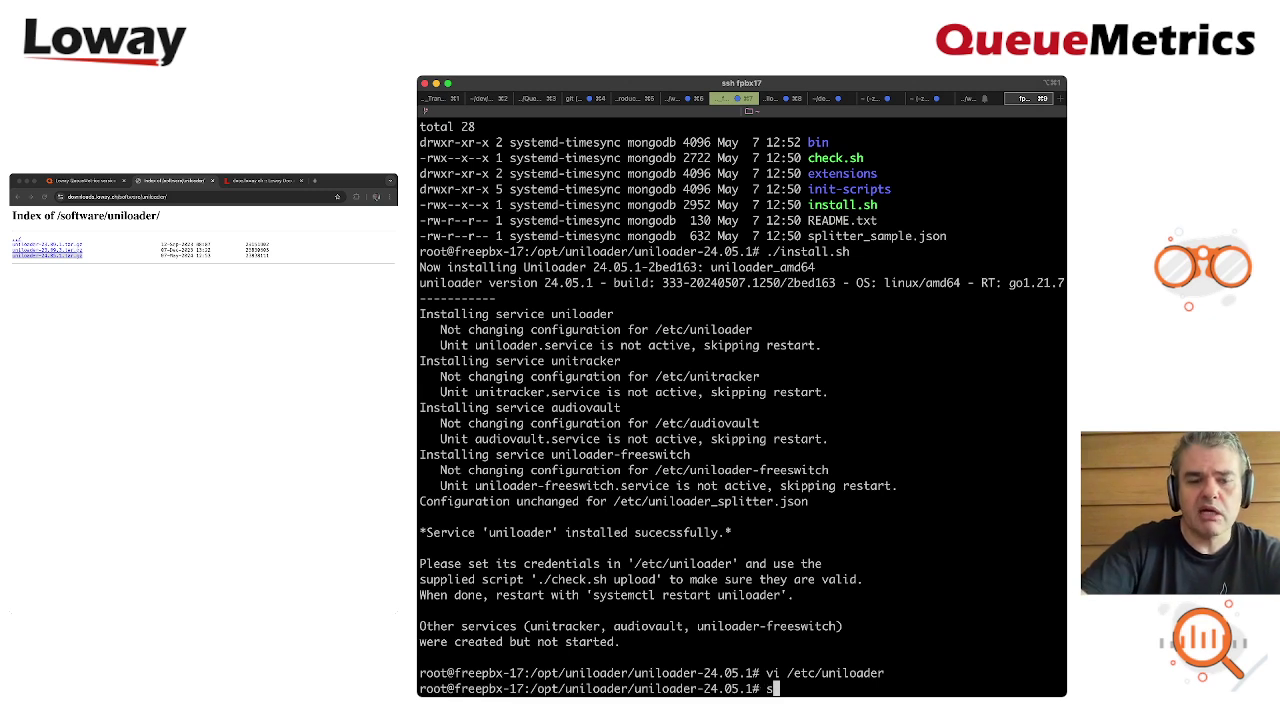
text(ervice uniloader )
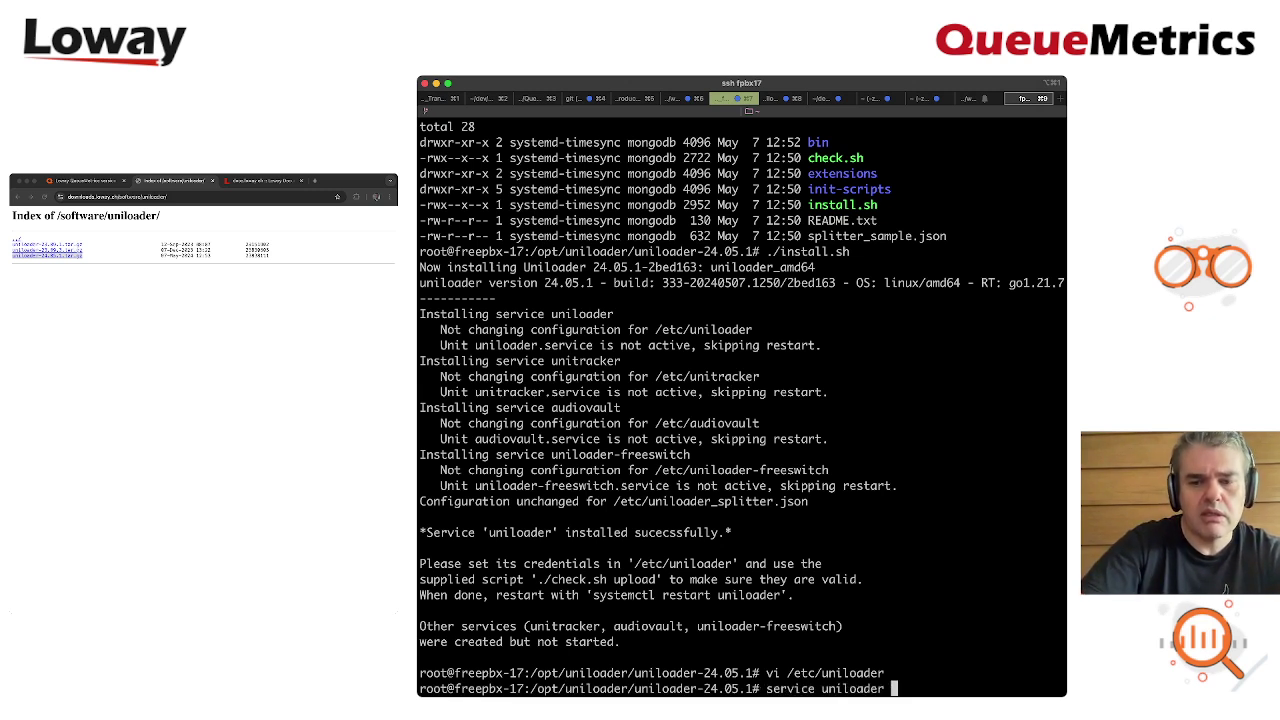
text(restart)
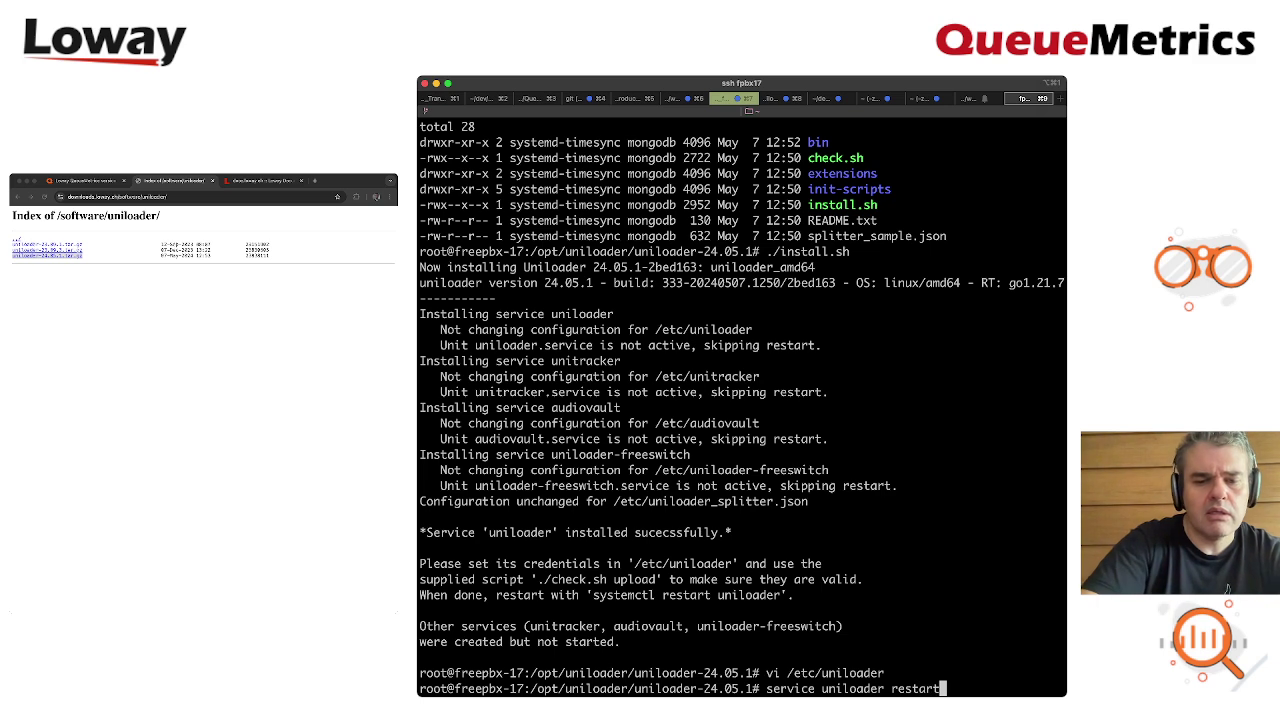
key(Return)
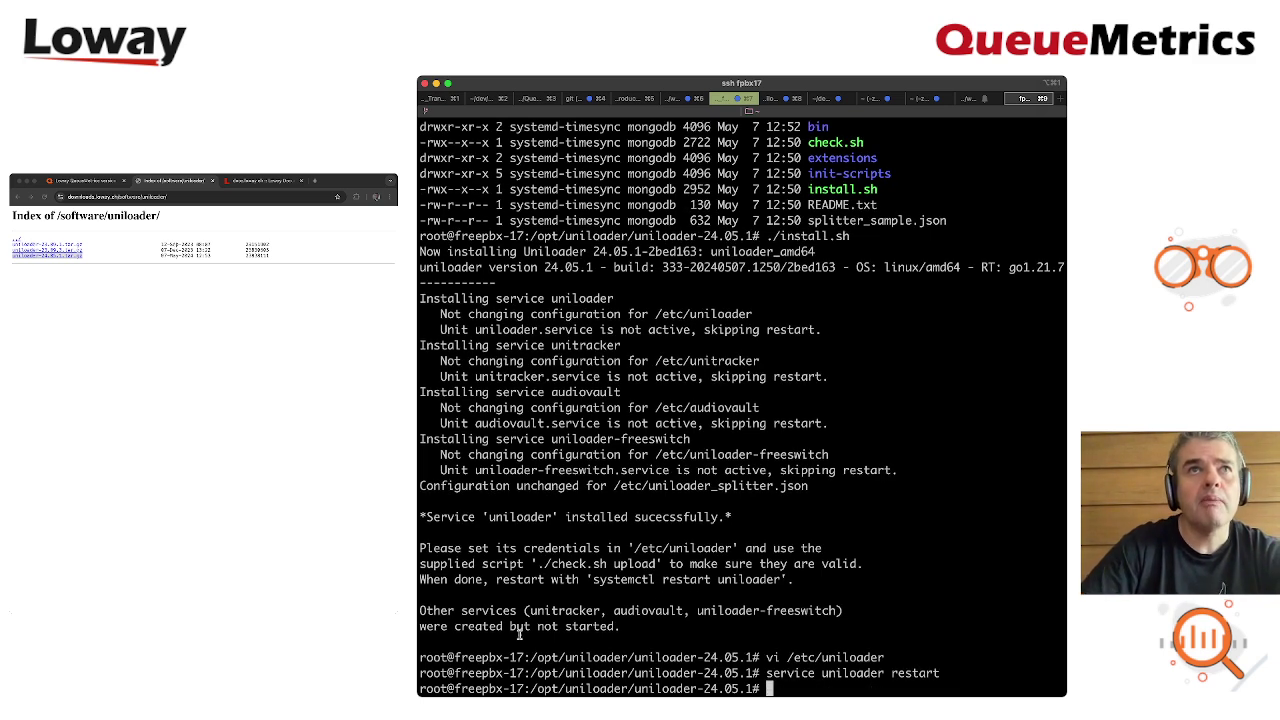
- Run ./check.sh upload to test the upload credentials, and highlight the connection result in its output
drag(538, 566, 657, 566)
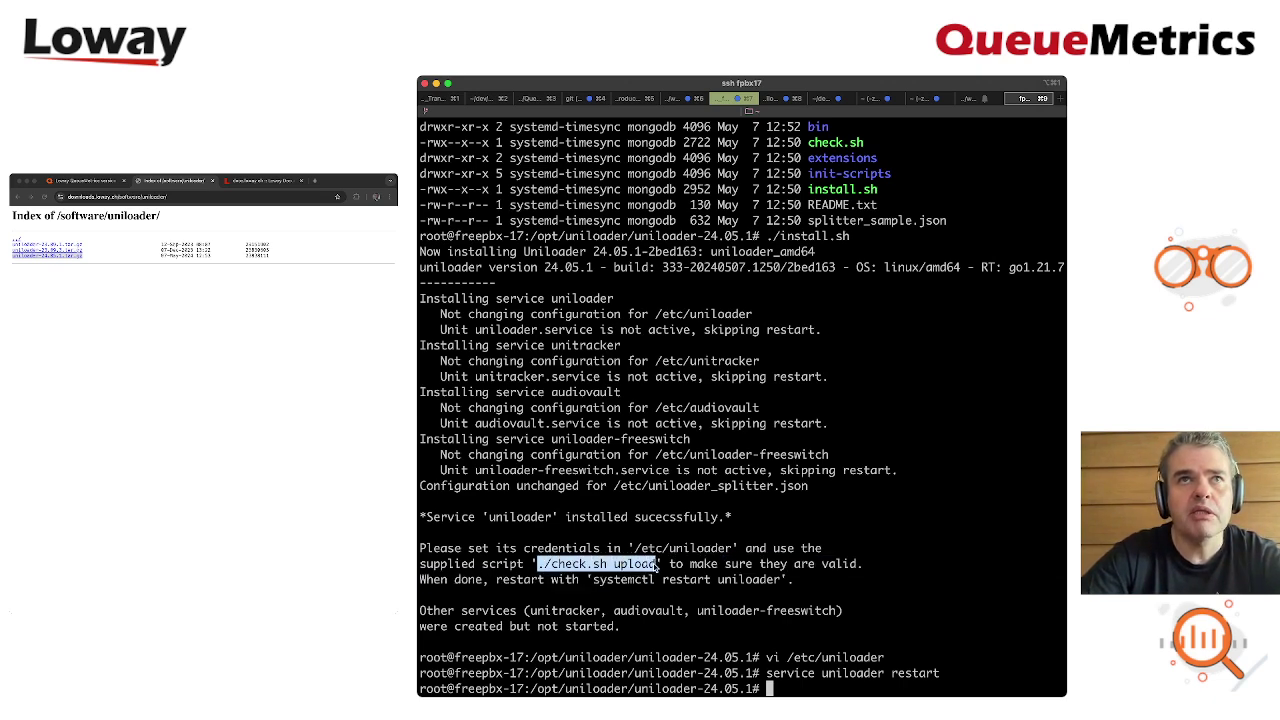
key(super+v)
key(Return)
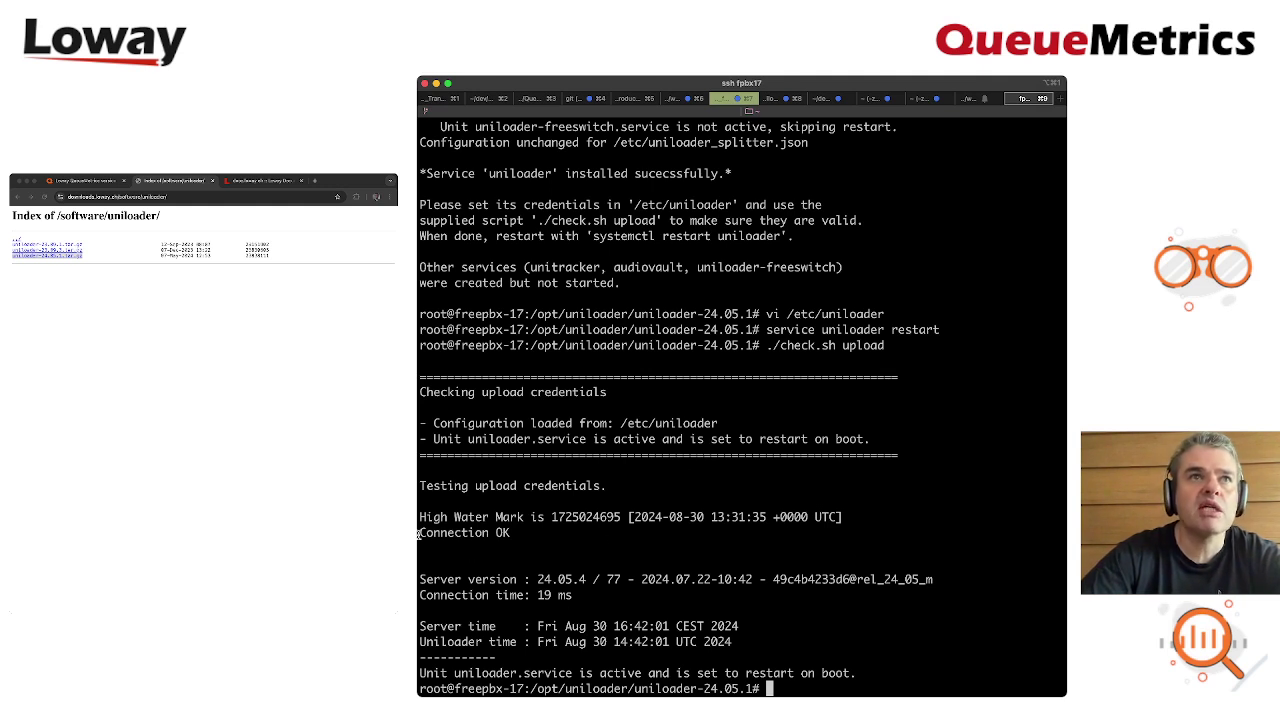
drag(418, 533, 512, 534)
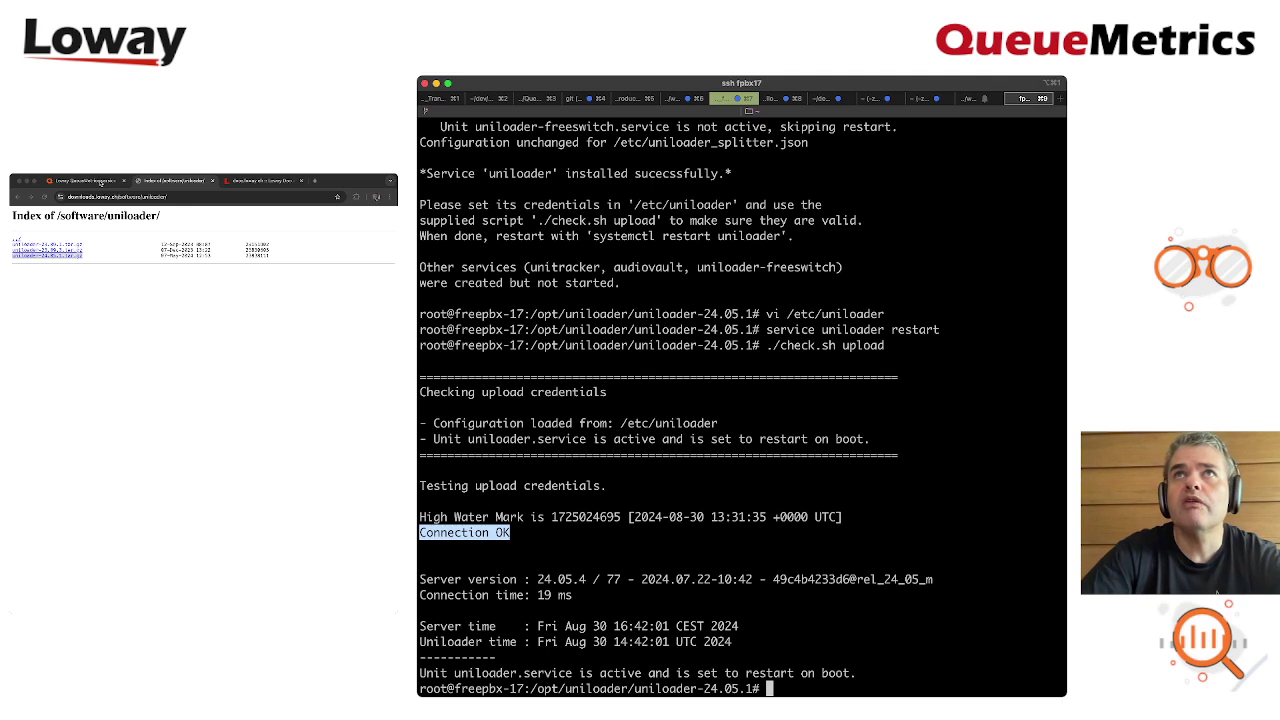
- Switch to QueueMetrics in the browser and review the P001 partition records in the Database inspector
click(259, 181)
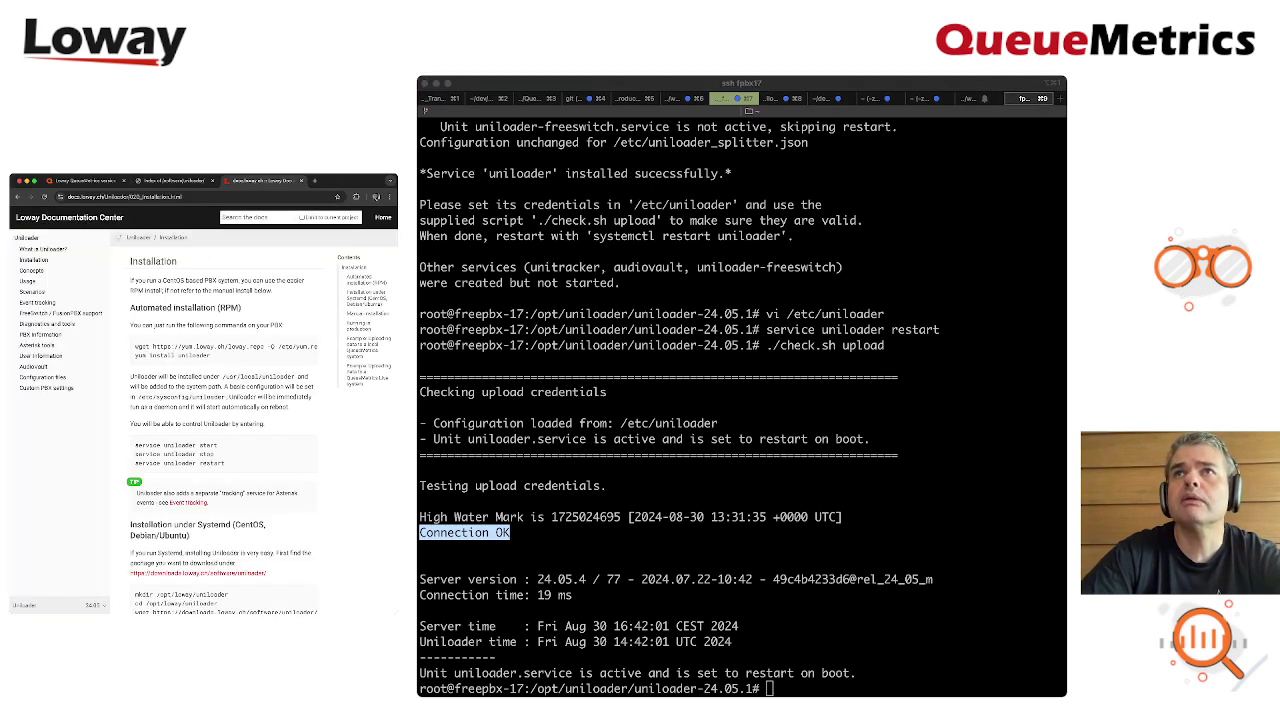
click(74, 182)
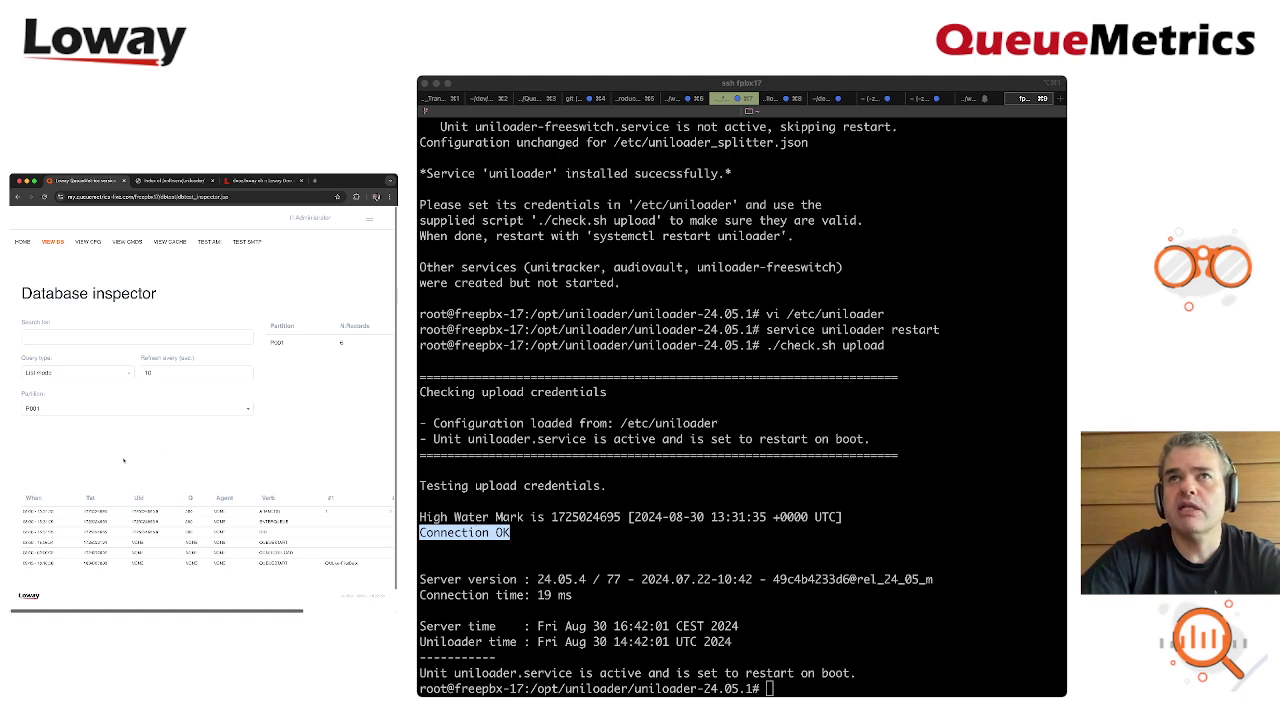
scroll(124, 460, down, 1)
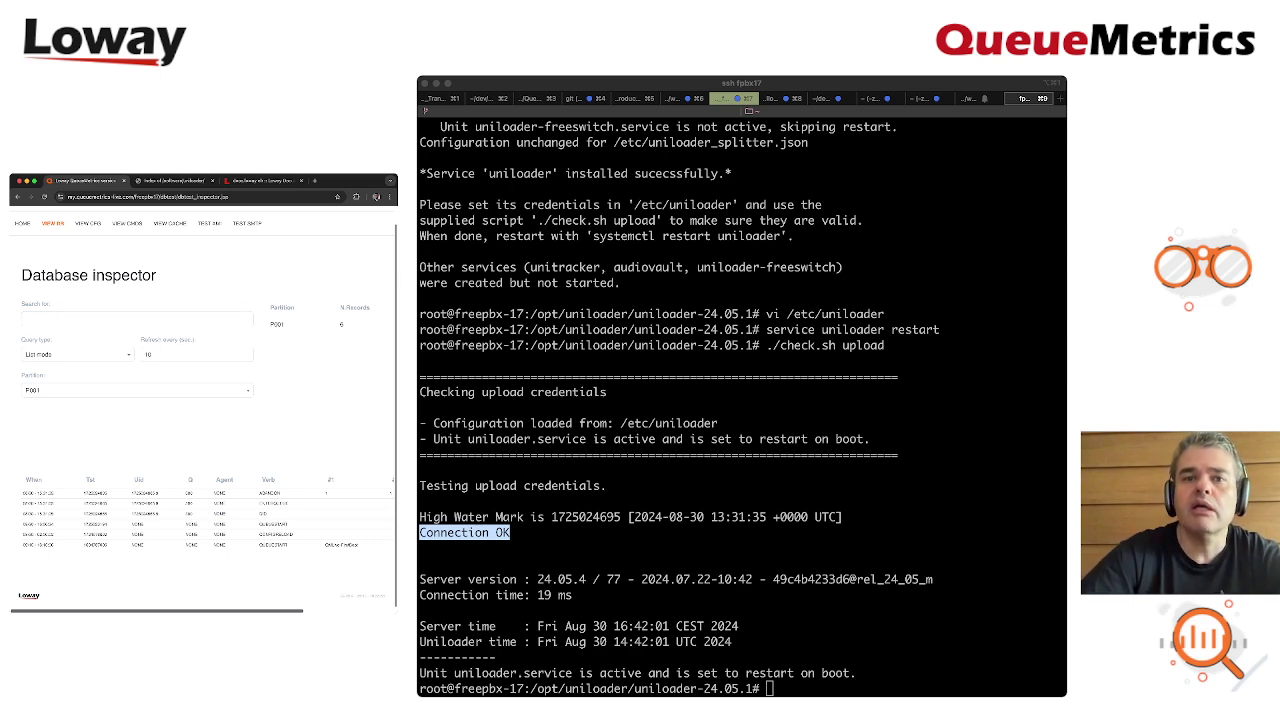
- Switch to the terminal and connect to the Asterisk console with asterisk -vvvr
click(721, 491)
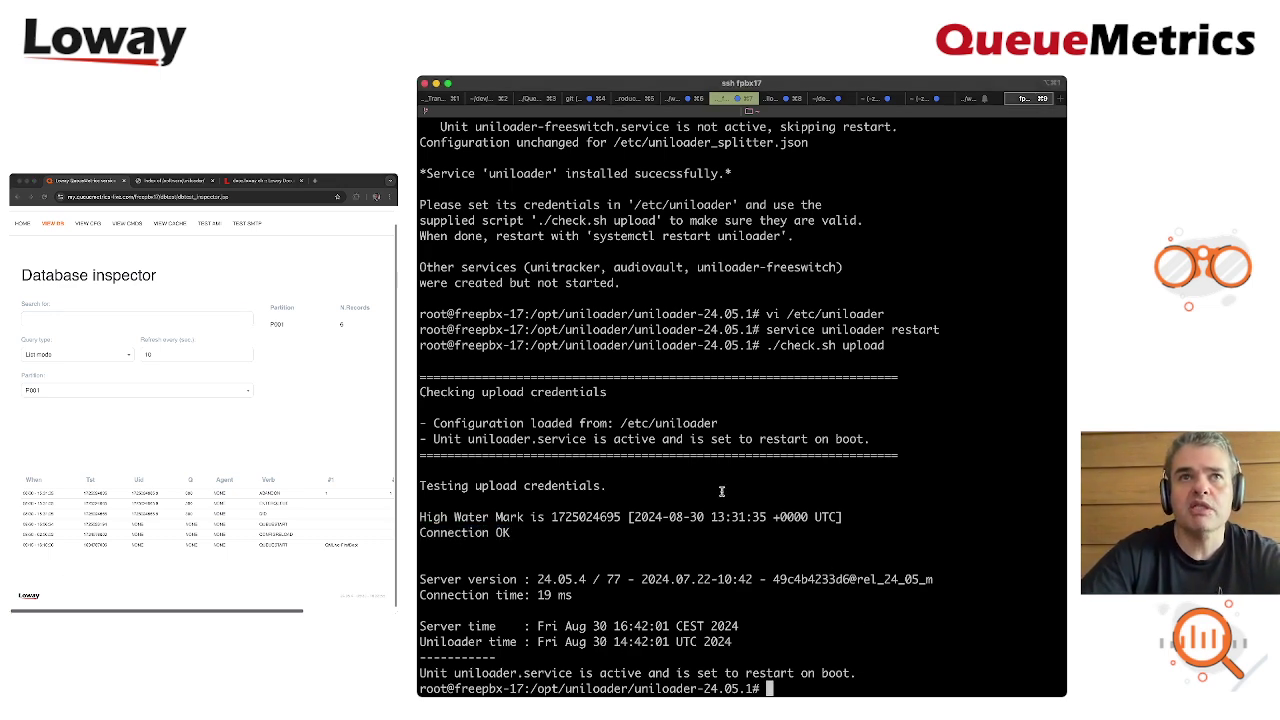
text(aster)
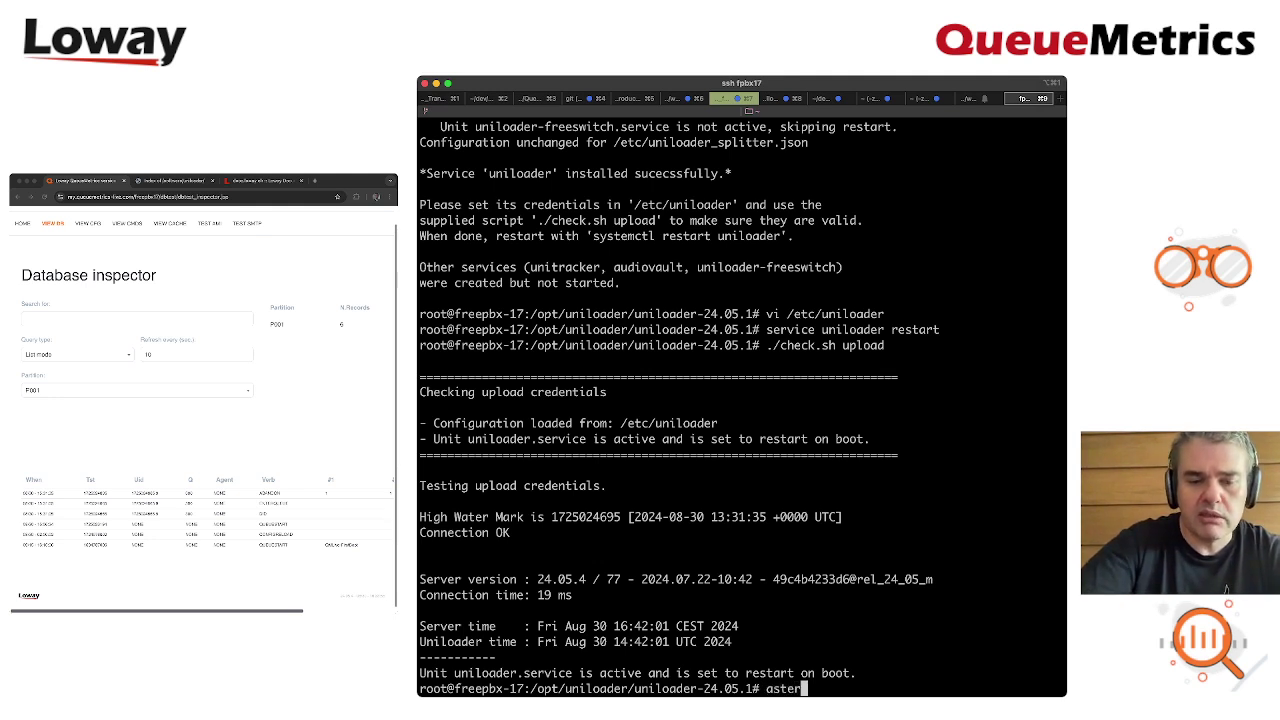
text(isk)
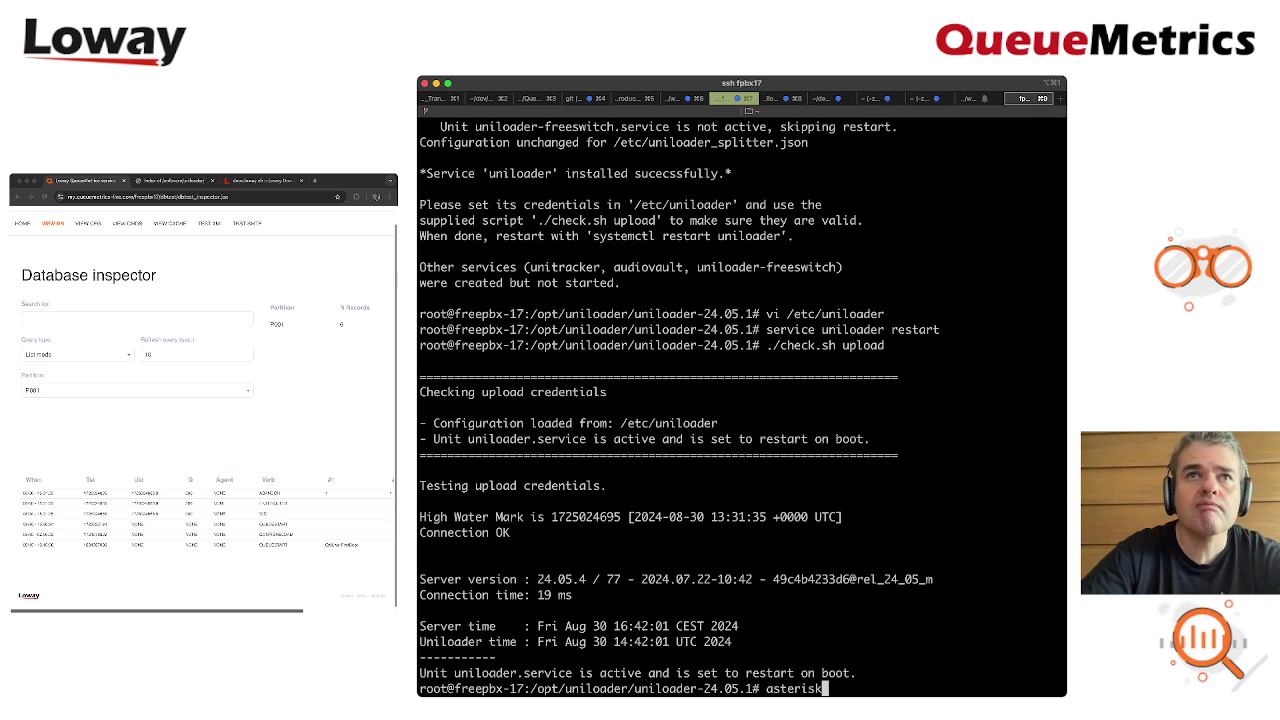
text( -vvvr)
key(Return)
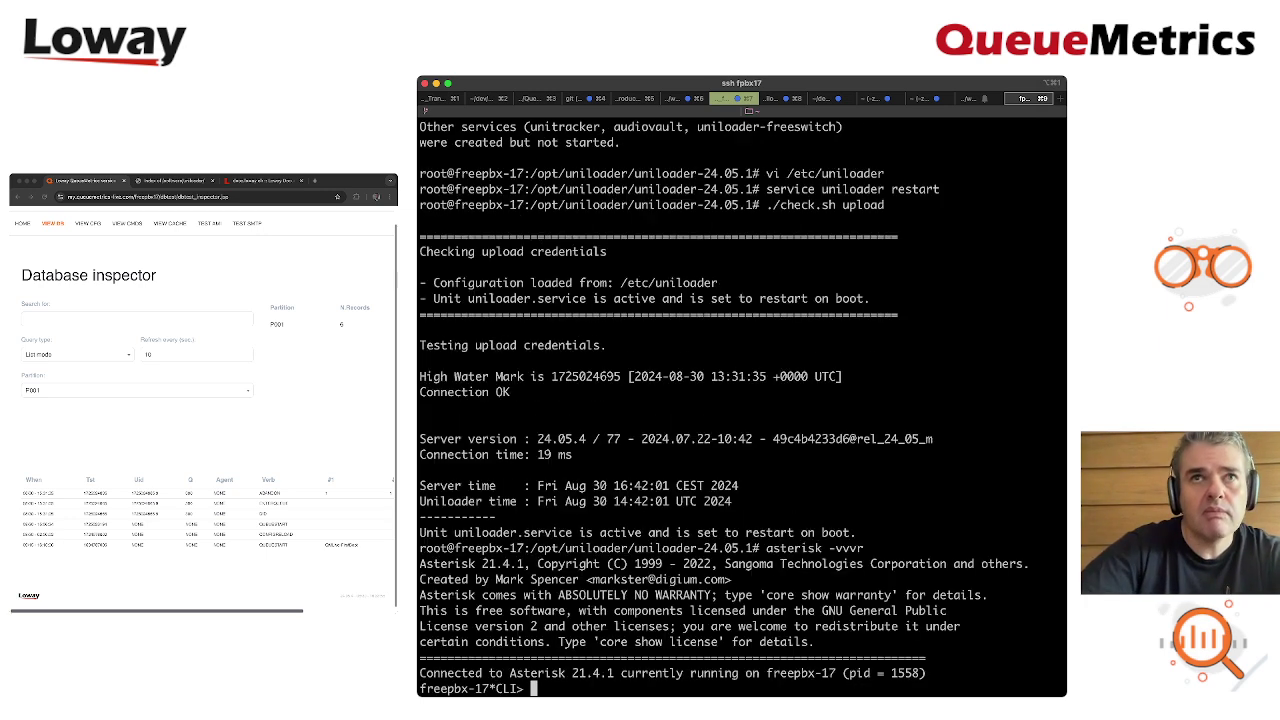
- Originate a test call in the Asterisk console to Local/300@from-internal with the application Wait 30
key(super+Tab)
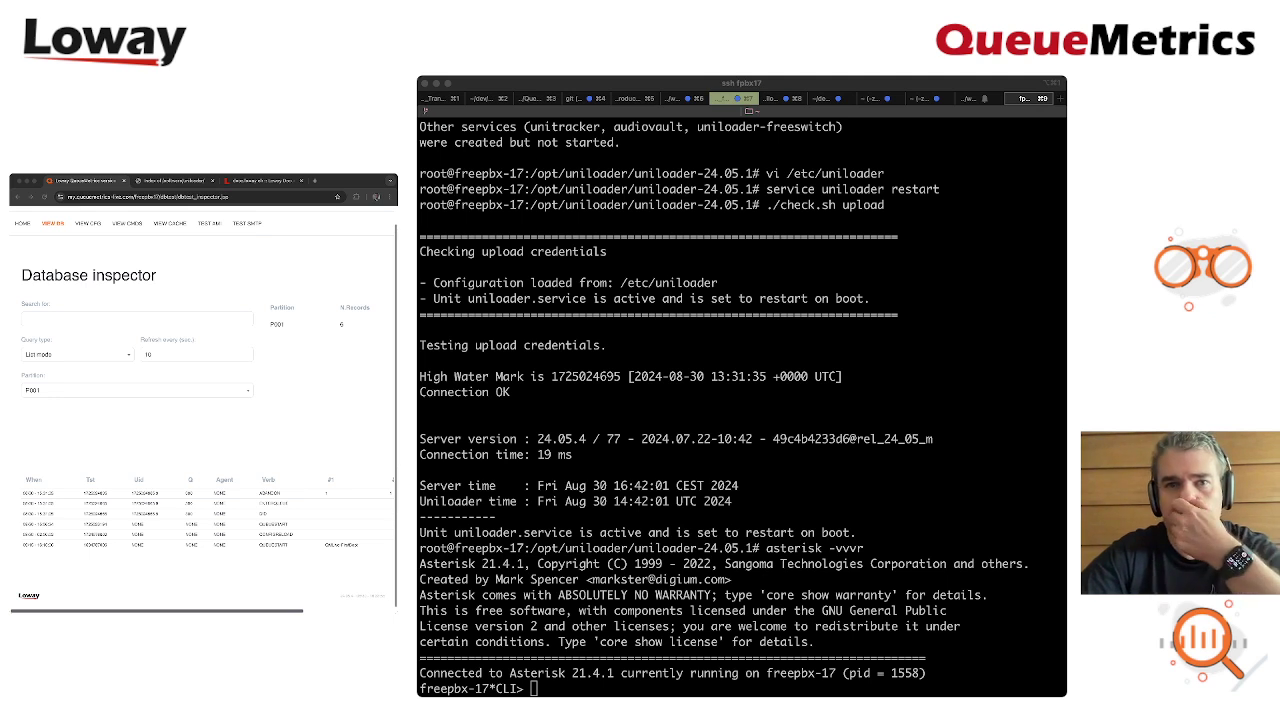
click(764, 549)
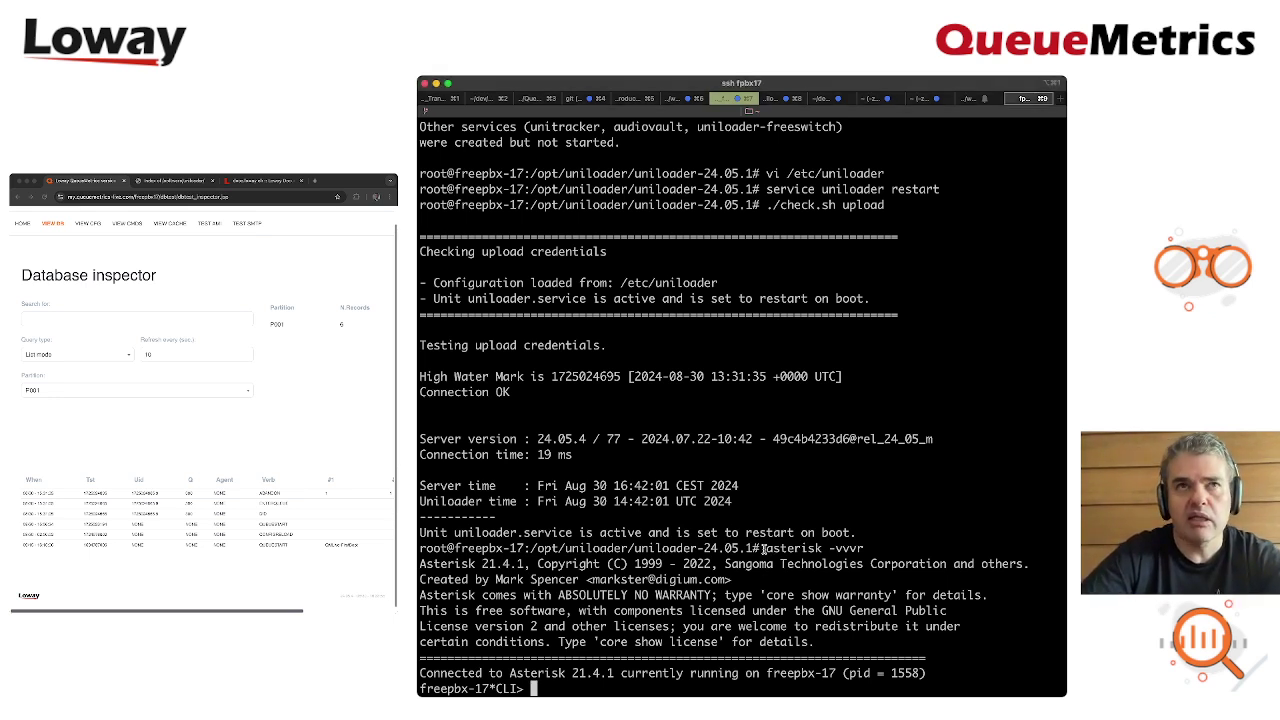
text(channel originate Local/300@from-internal application Wait 30)
key(Return)
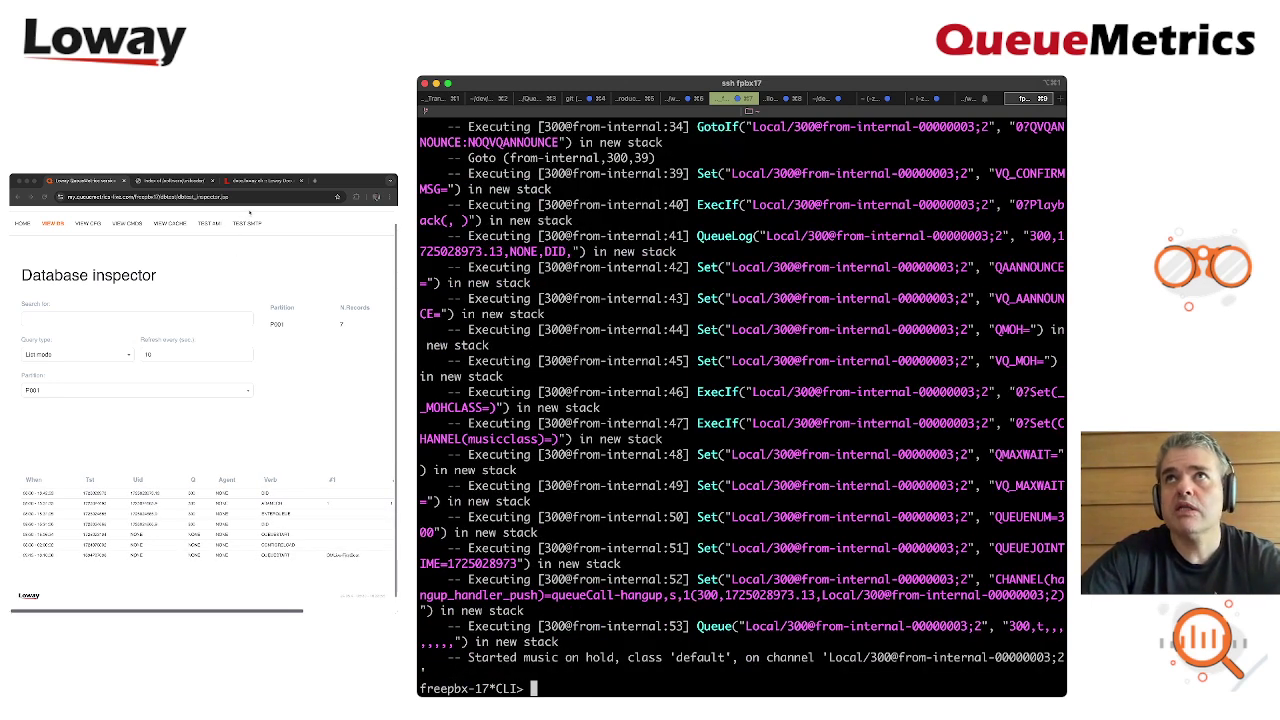
- Check the newest queue event in the Database inspector and view the test call on the Realtime page with the filter pane hidden
click(249, 211)
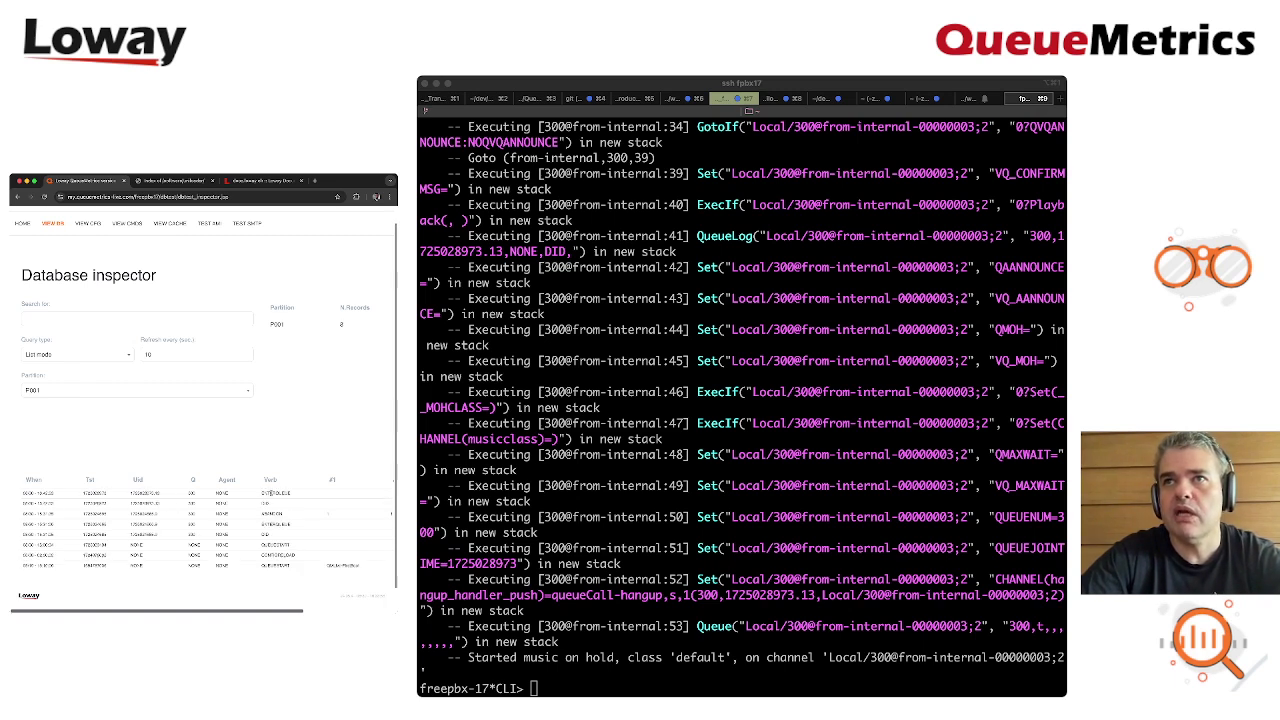
drag(262, 493, 308, 496)
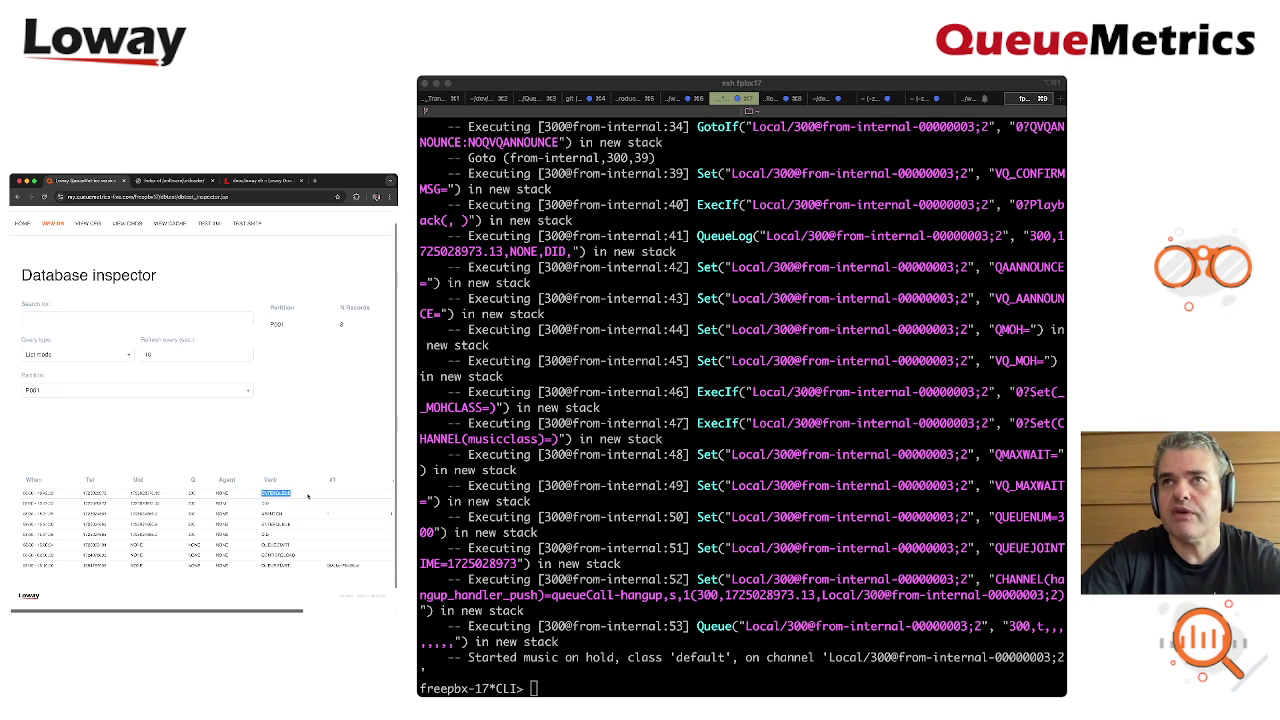
click(22, 223)
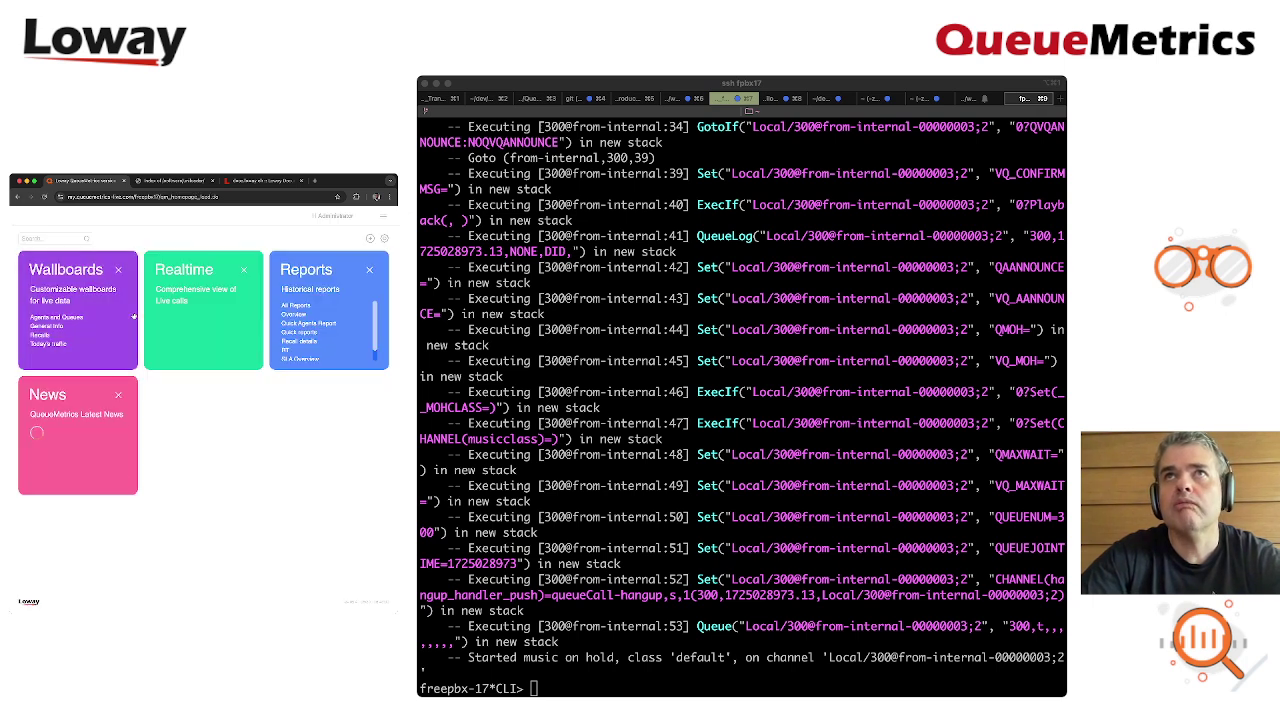
click(205, 269)
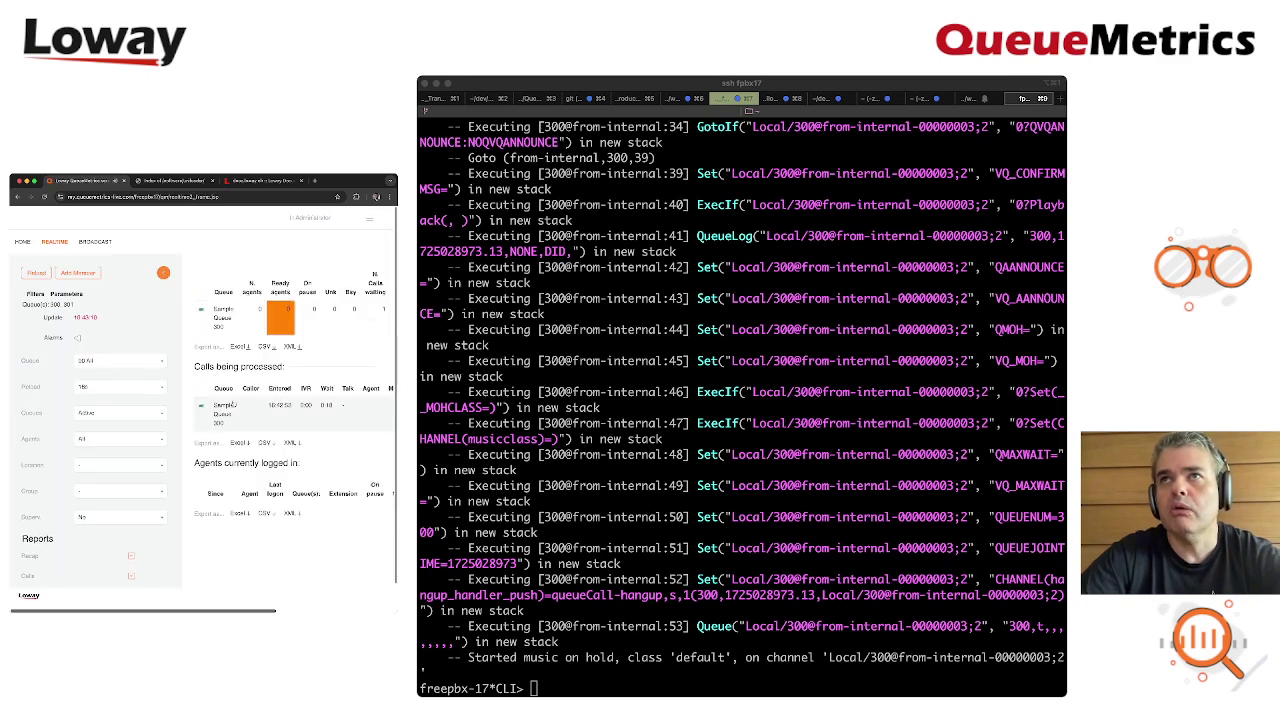
click(163, 272)
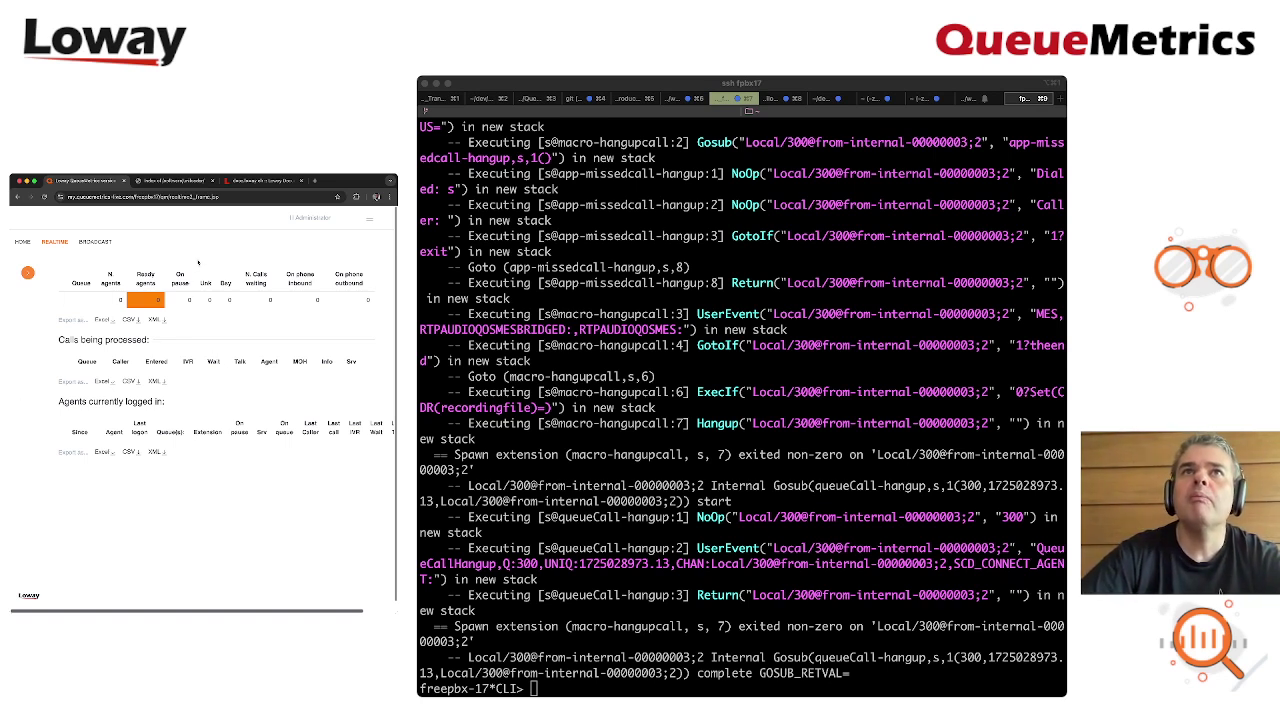
- From the QueueMetrics home page, open the user configuration and examine the webqloader user's details
click(22, 241)
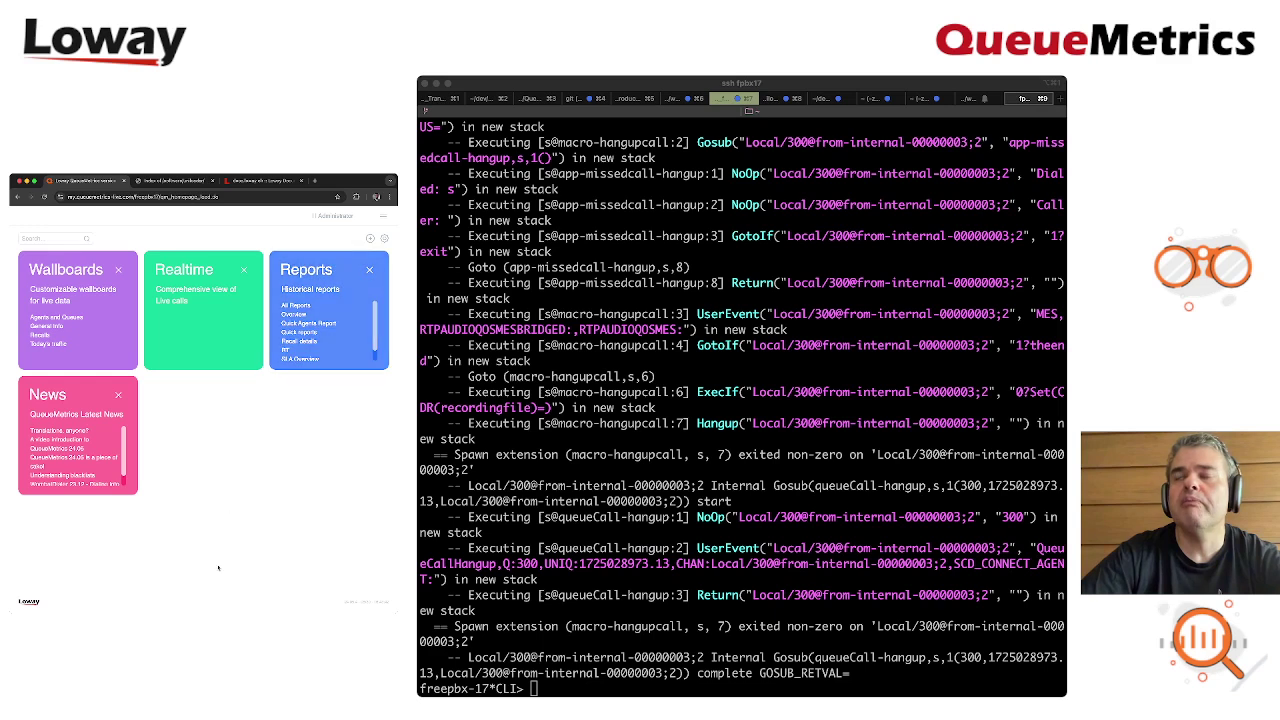
click(902, 497)
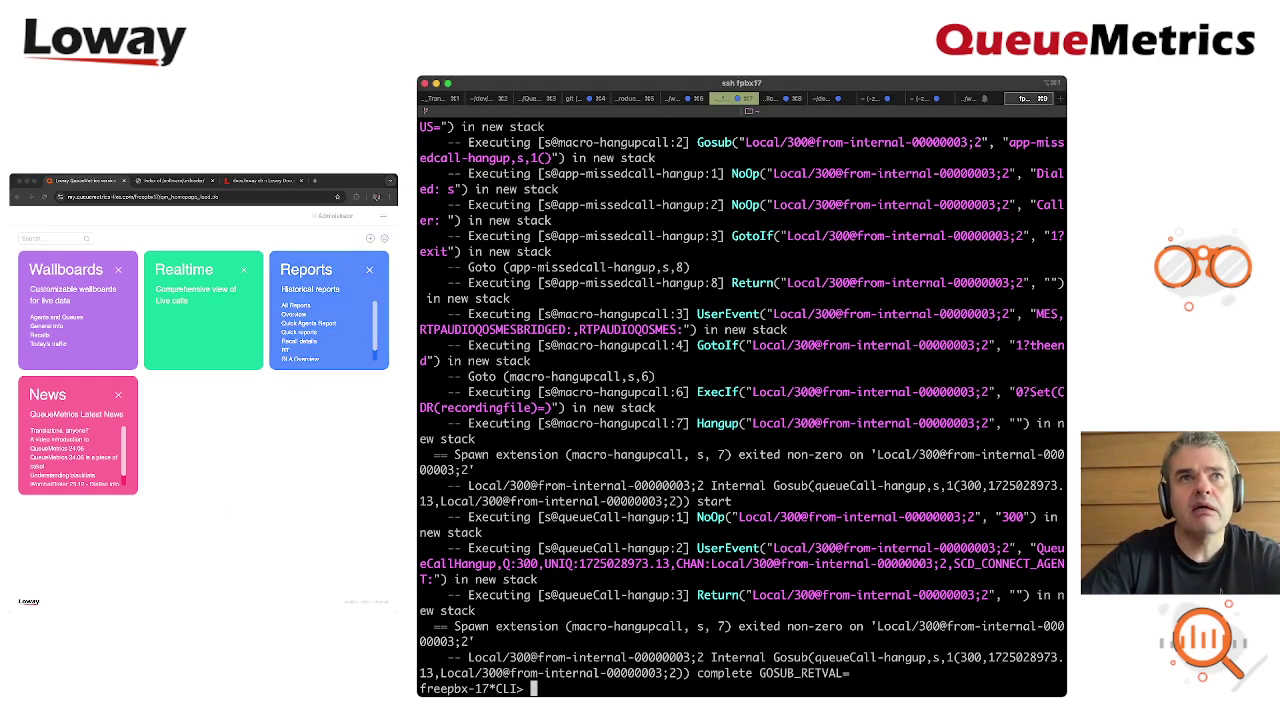
click(296, 447)
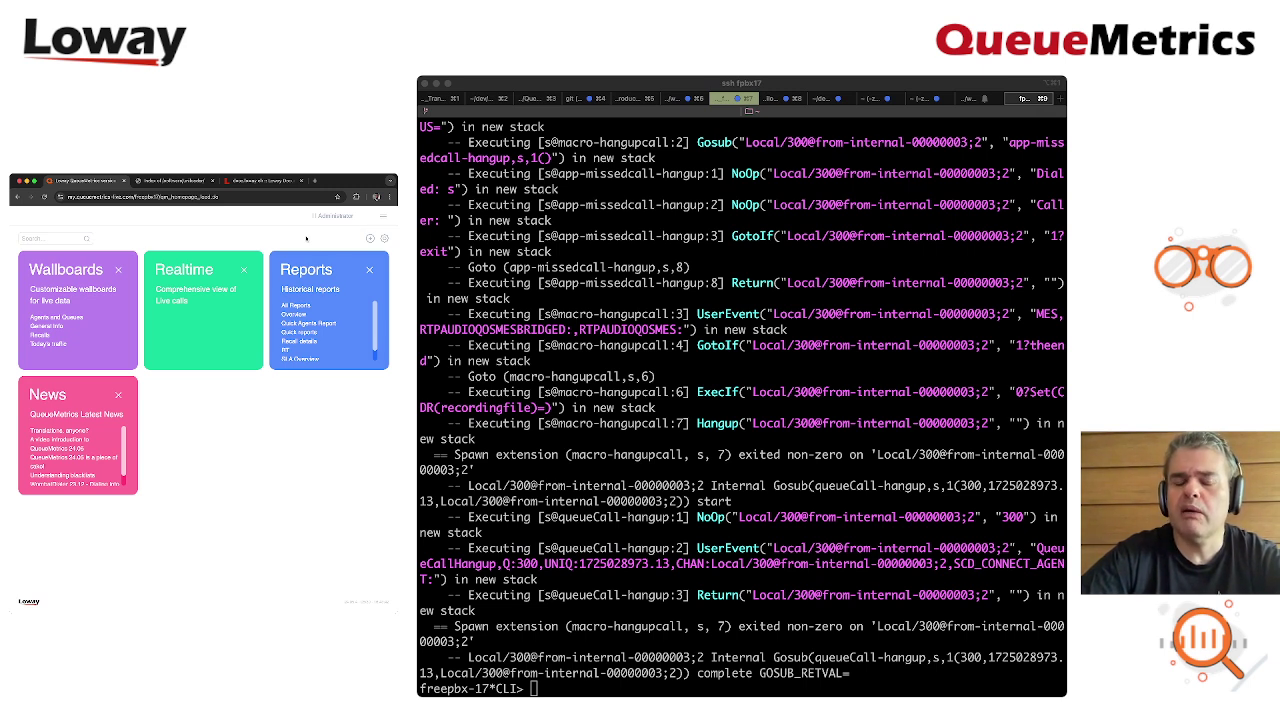
click(385, 238)
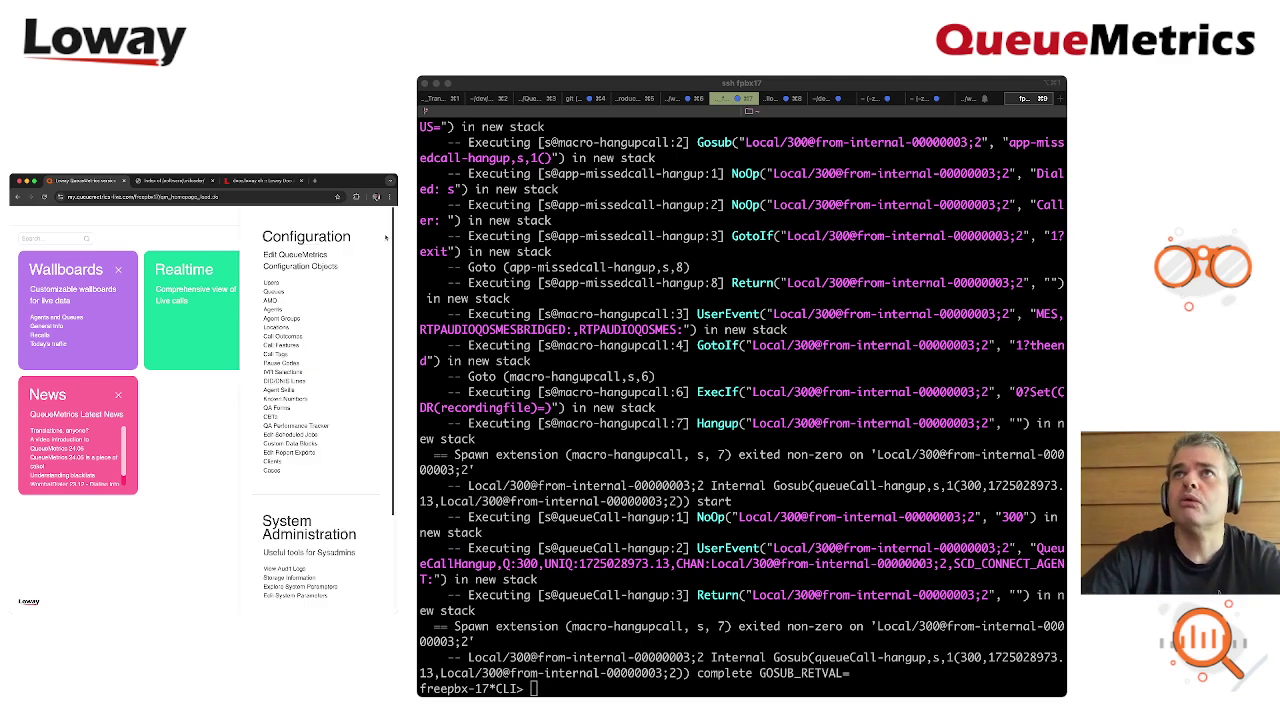
click(271, 284)
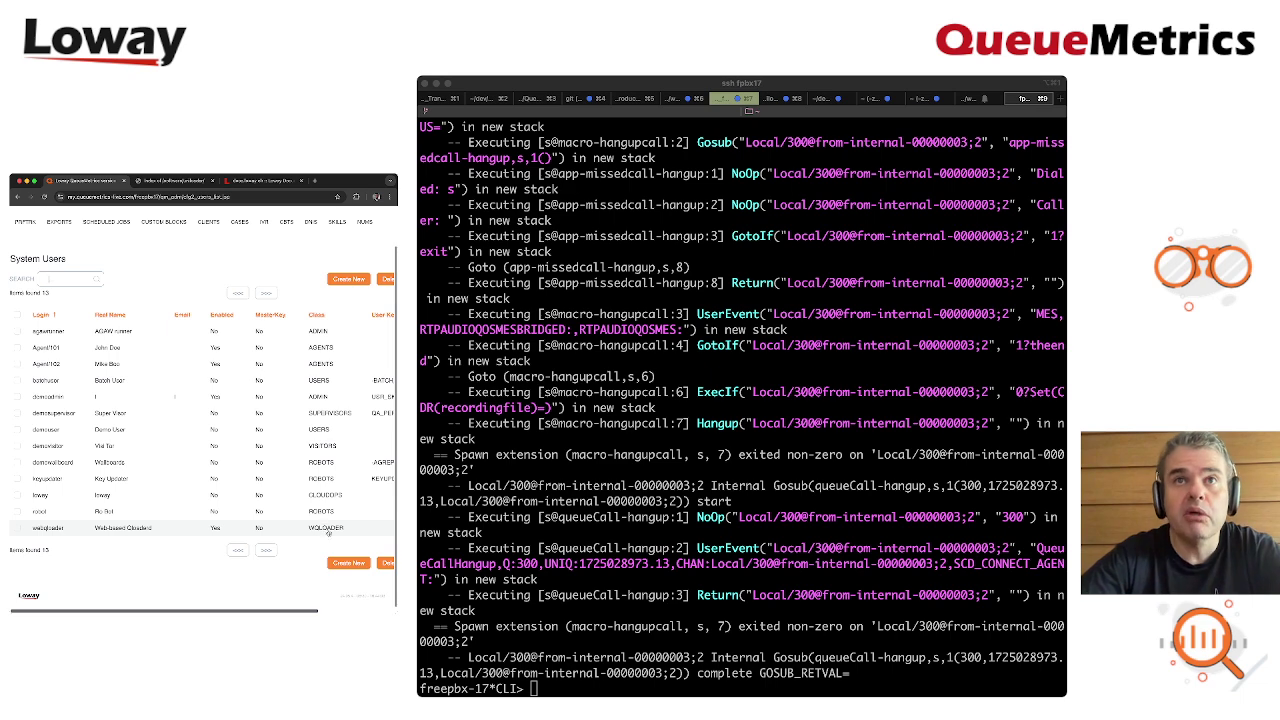
click(294, 531)
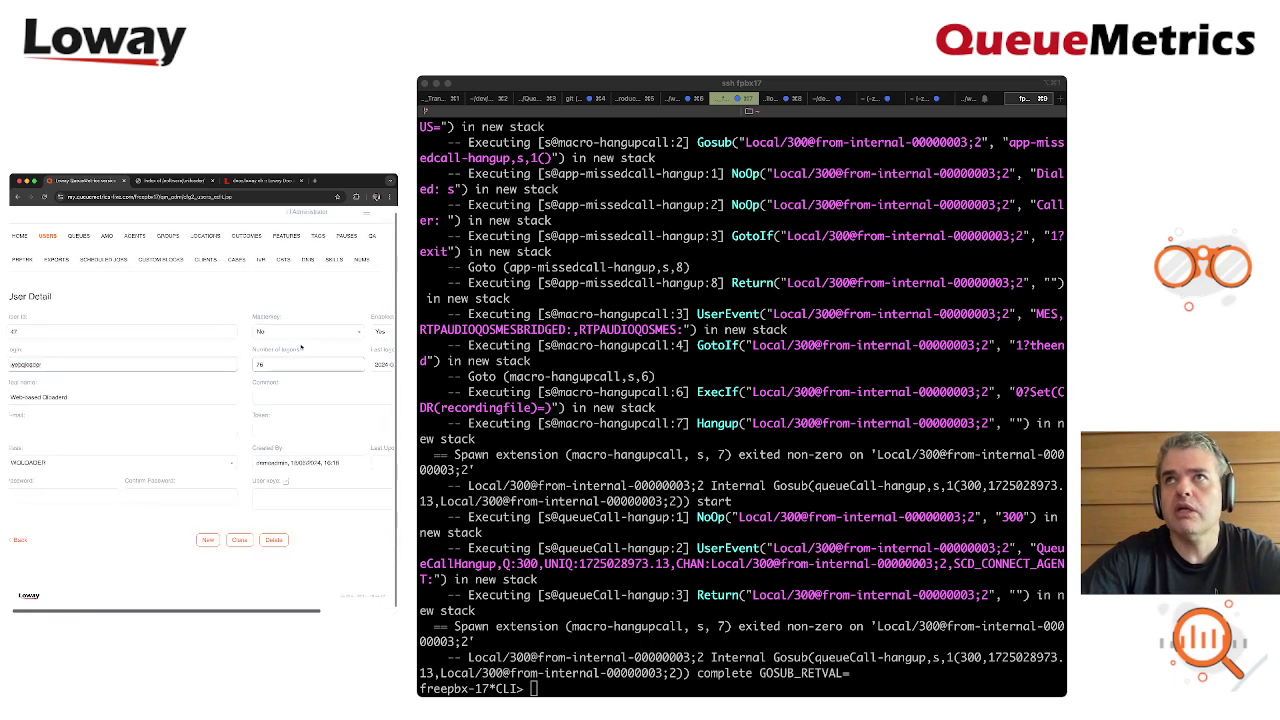
scroll(320, 332, right, 3)
scroll(320, 332, left, 3)
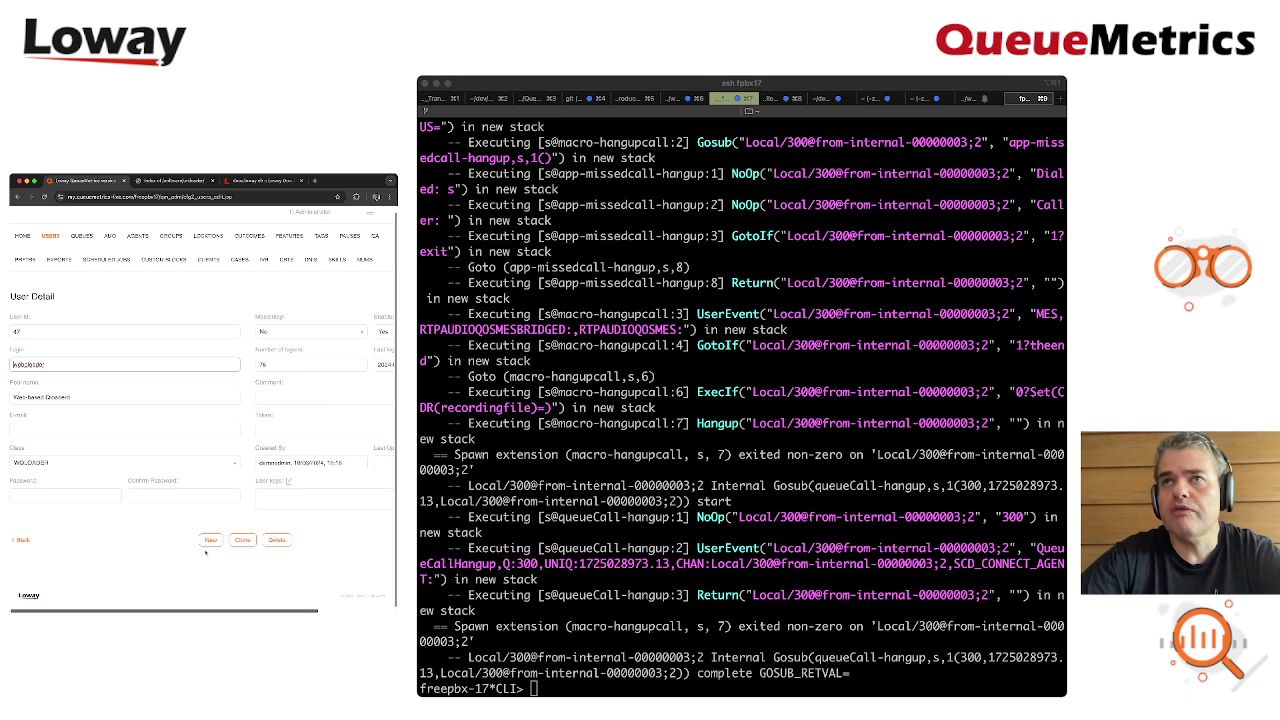
- Exit the Asterisk console and reopen /etc/uniloader in vi to highlight the UPASSWD value
click(850, 528)
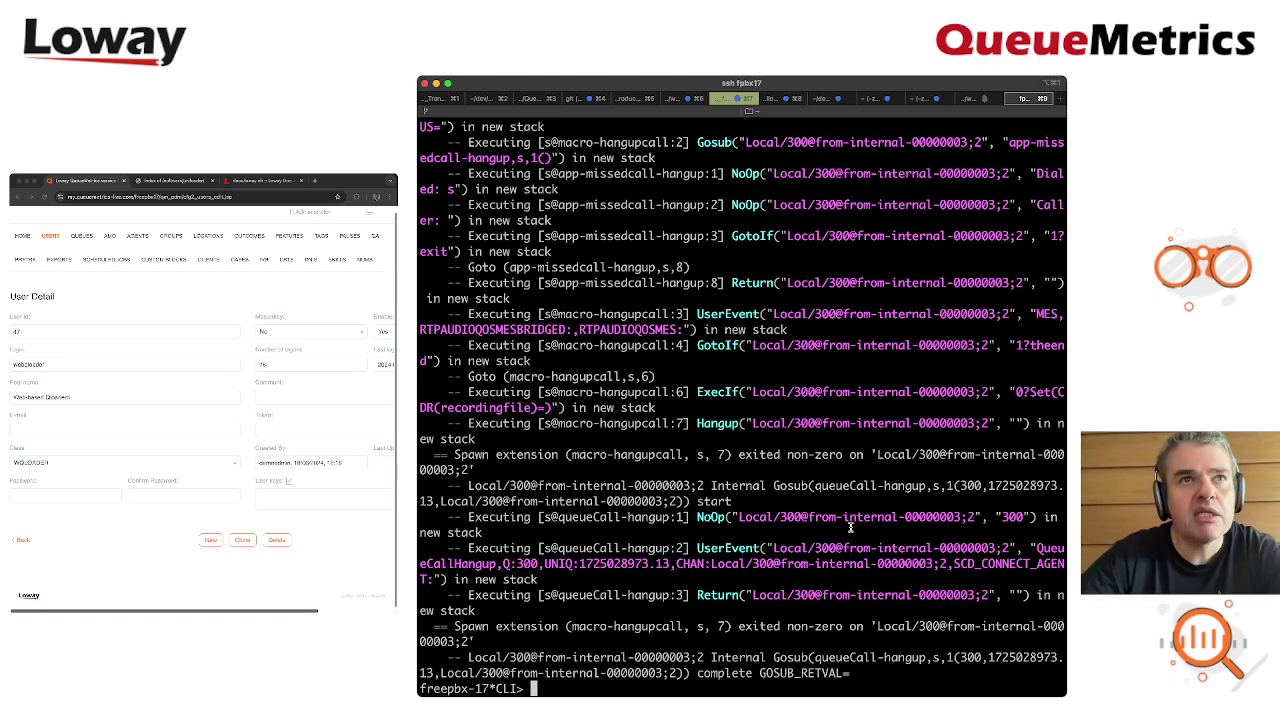
key(ctrl+d)
key(Up)
key(Up)
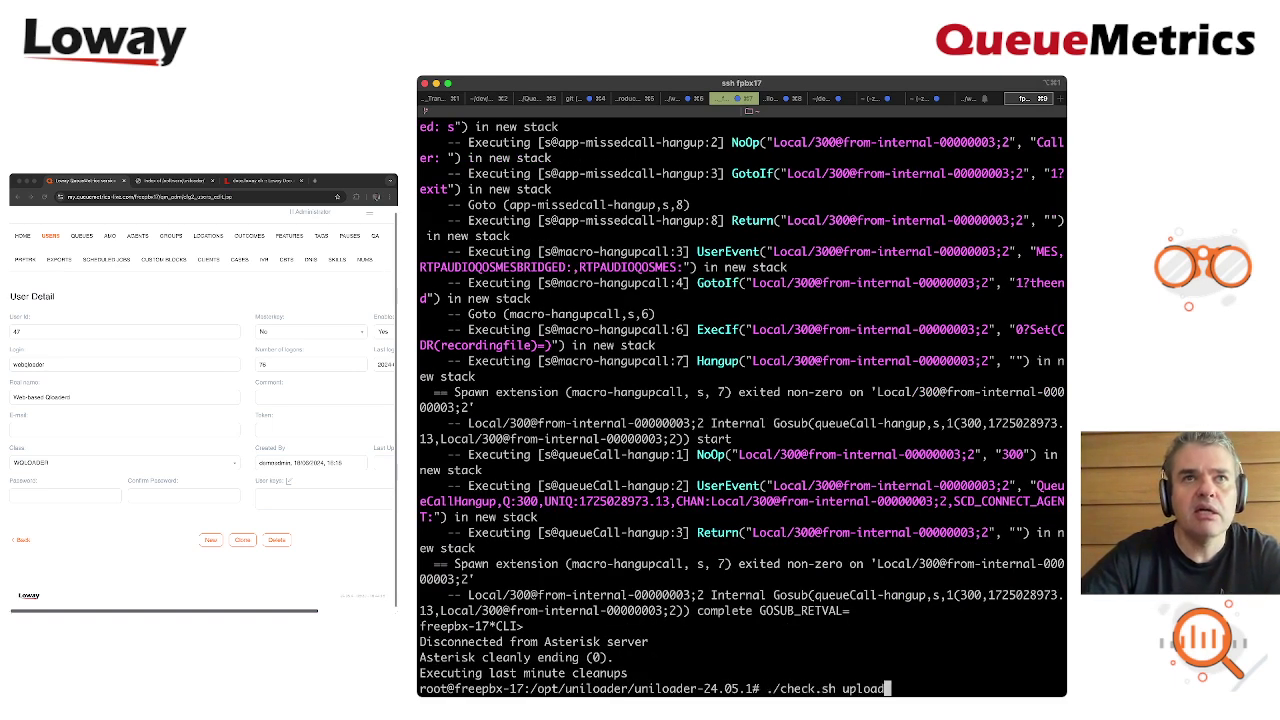
key(Up)
key(Up)
key(Up)
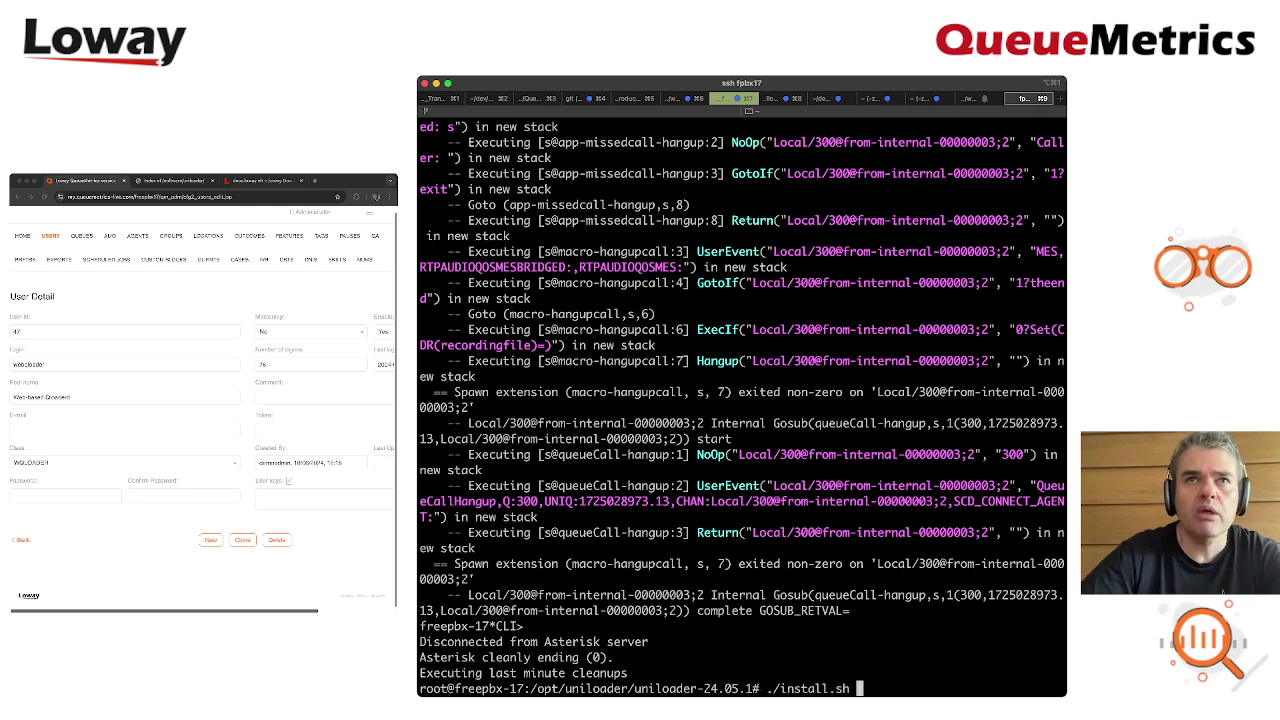
key(Down)
key(Return)
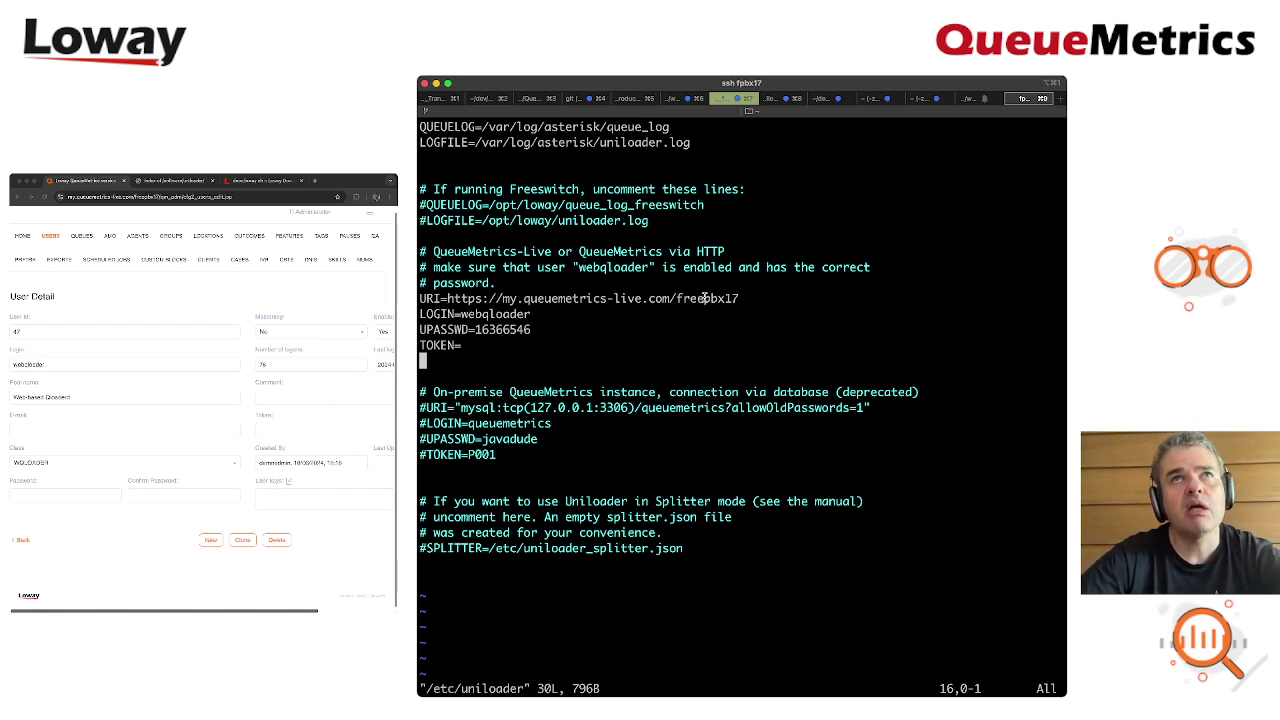
drag(476, 329, 532, 329)
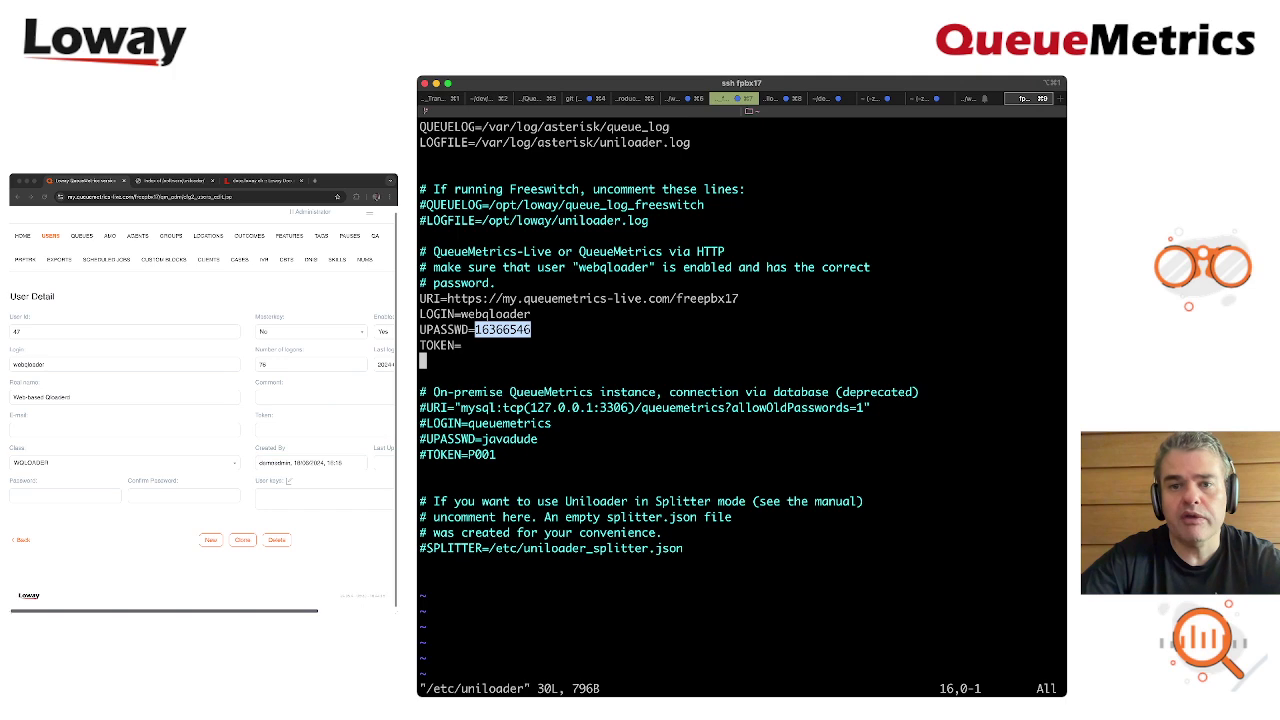
- Close /etc/uniloader in vi without saving any changes and return to the shell prompt
click(820, 523)
text(:)
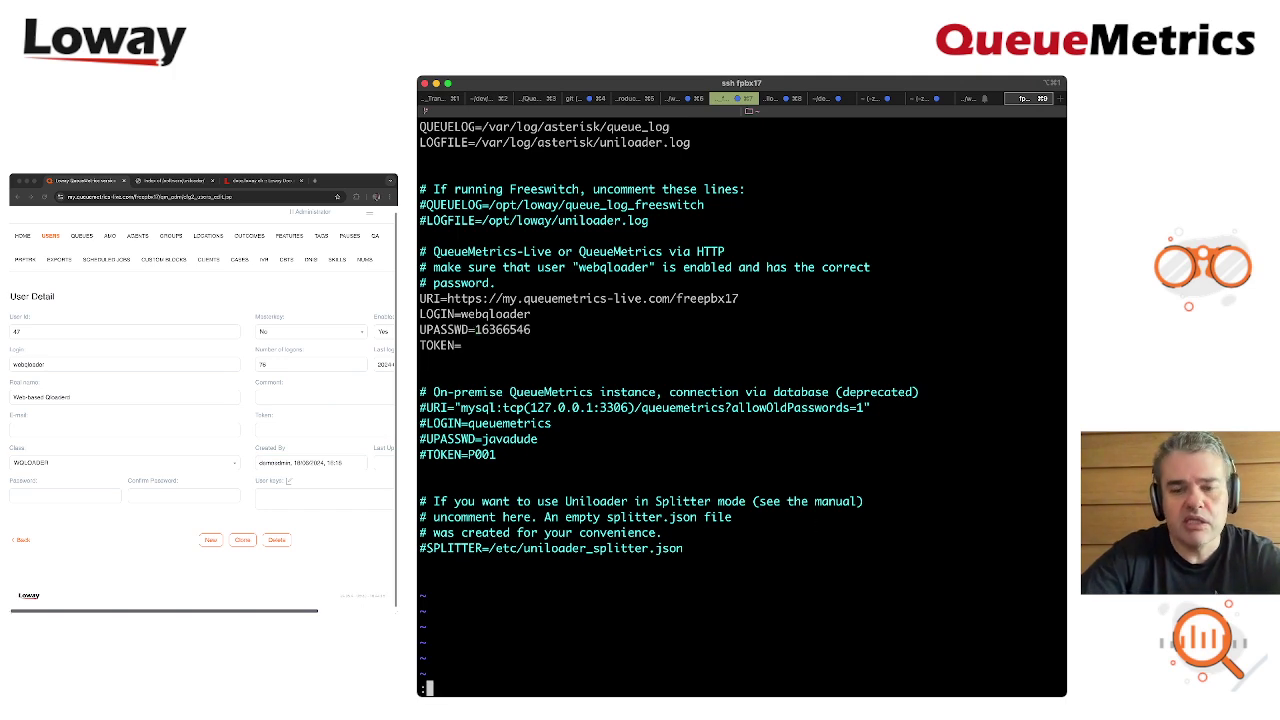
text(q!)
key(Return)
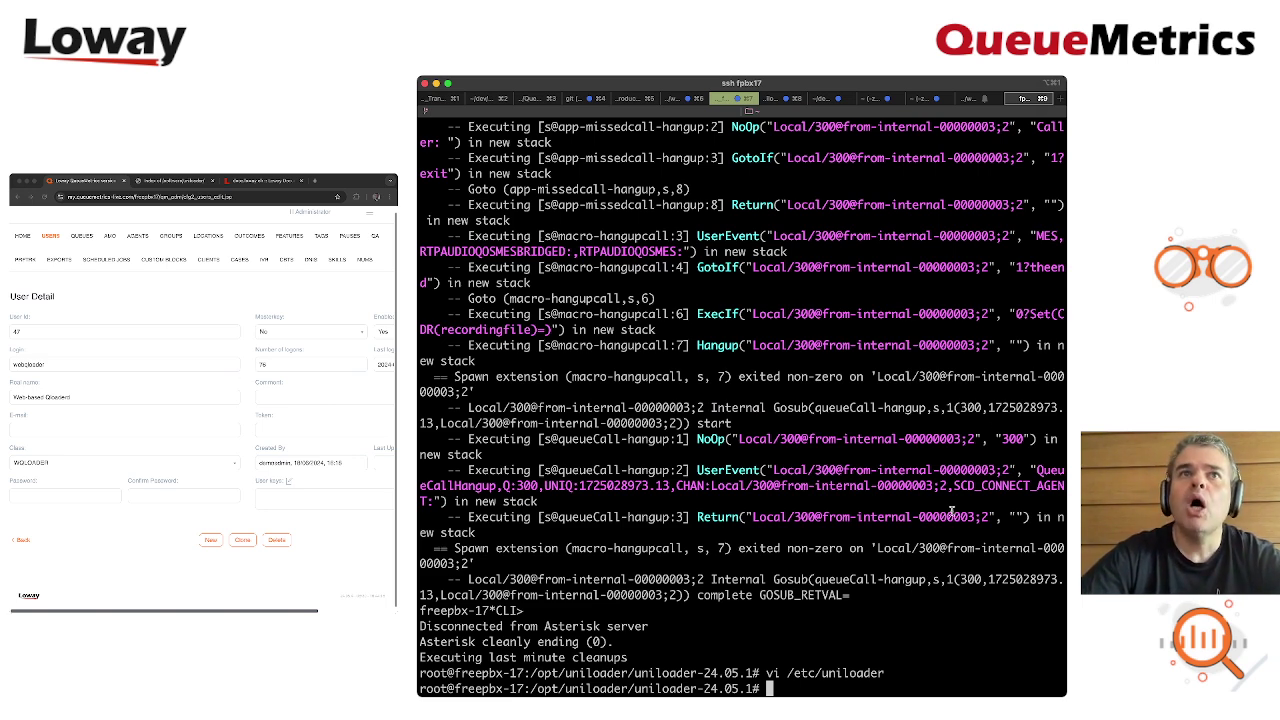
click(250, 180)
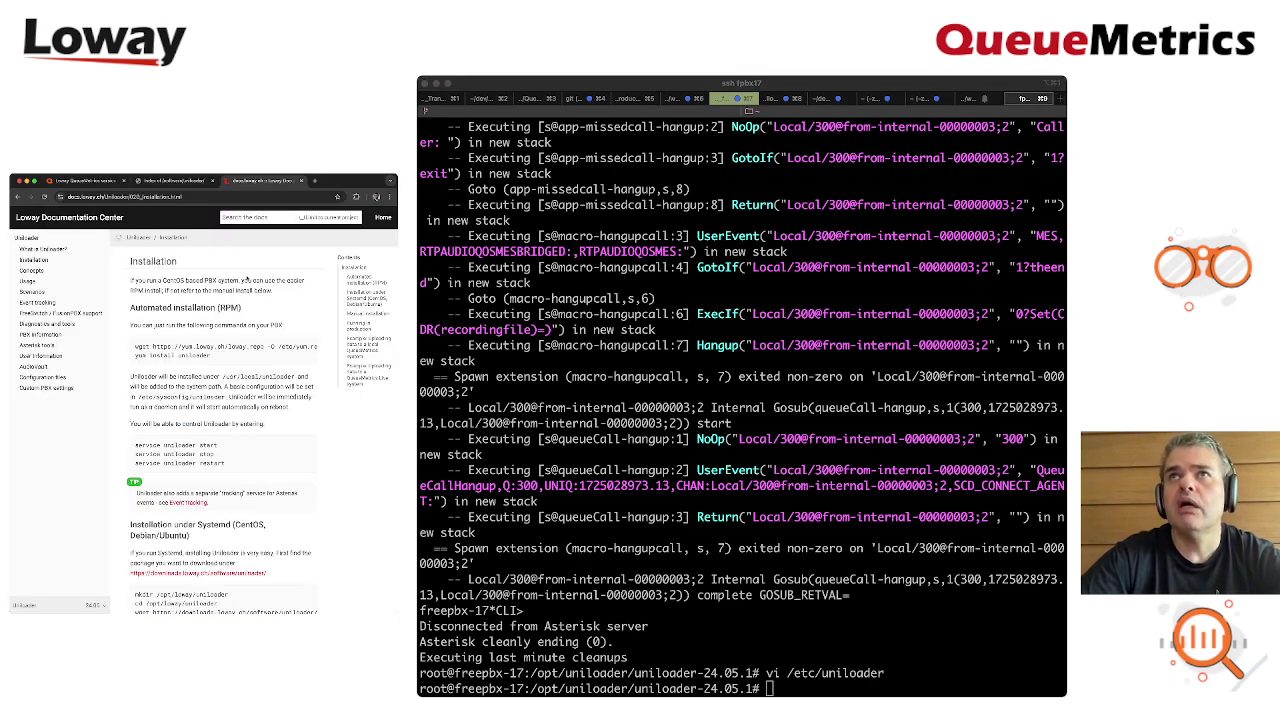
click(85, 180)
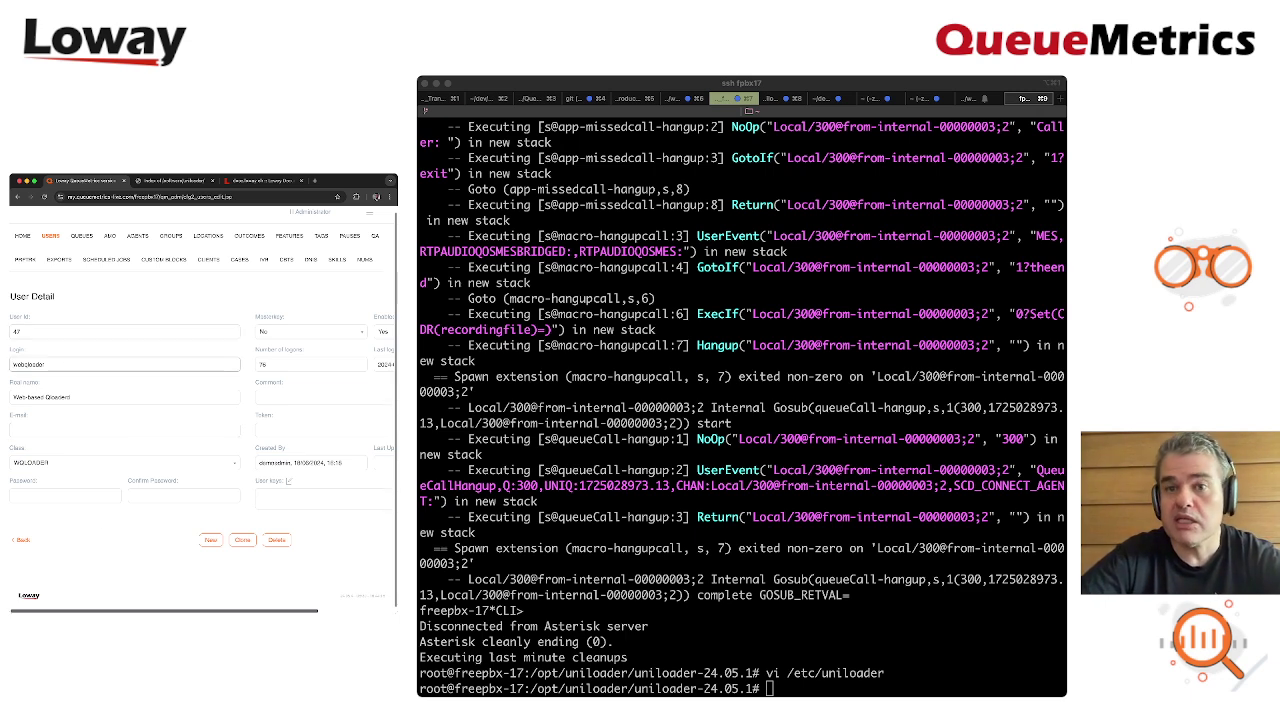
double_click(28, 364)
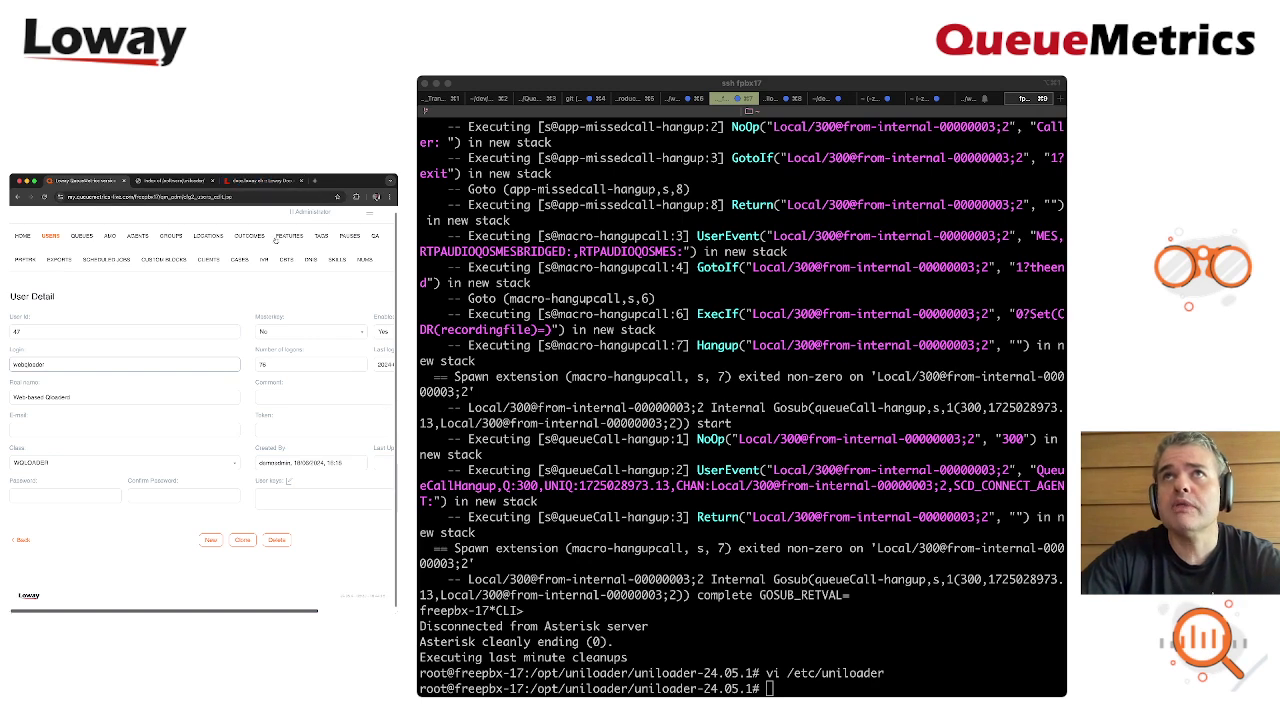
- Go back from the Uniloader download index to the QueueMetrics Downloads page and open the QueueMetrics blog from there
click(164, 181)
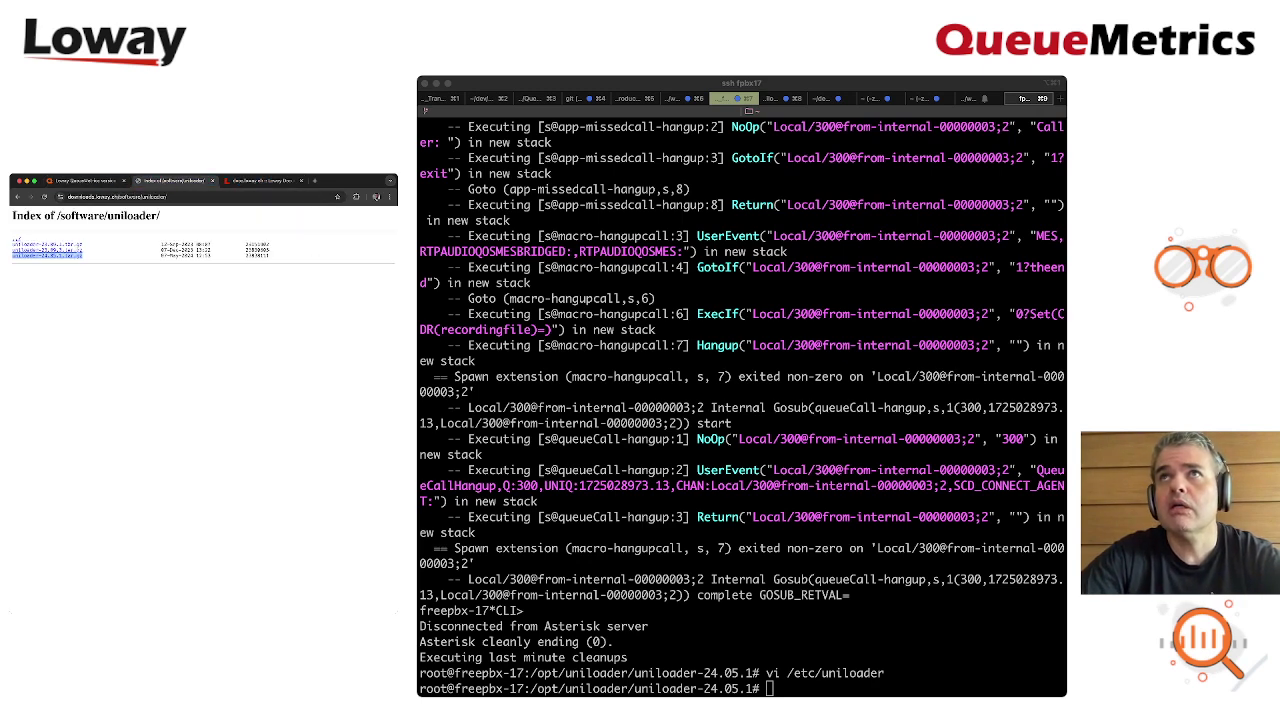
click(17, 196)
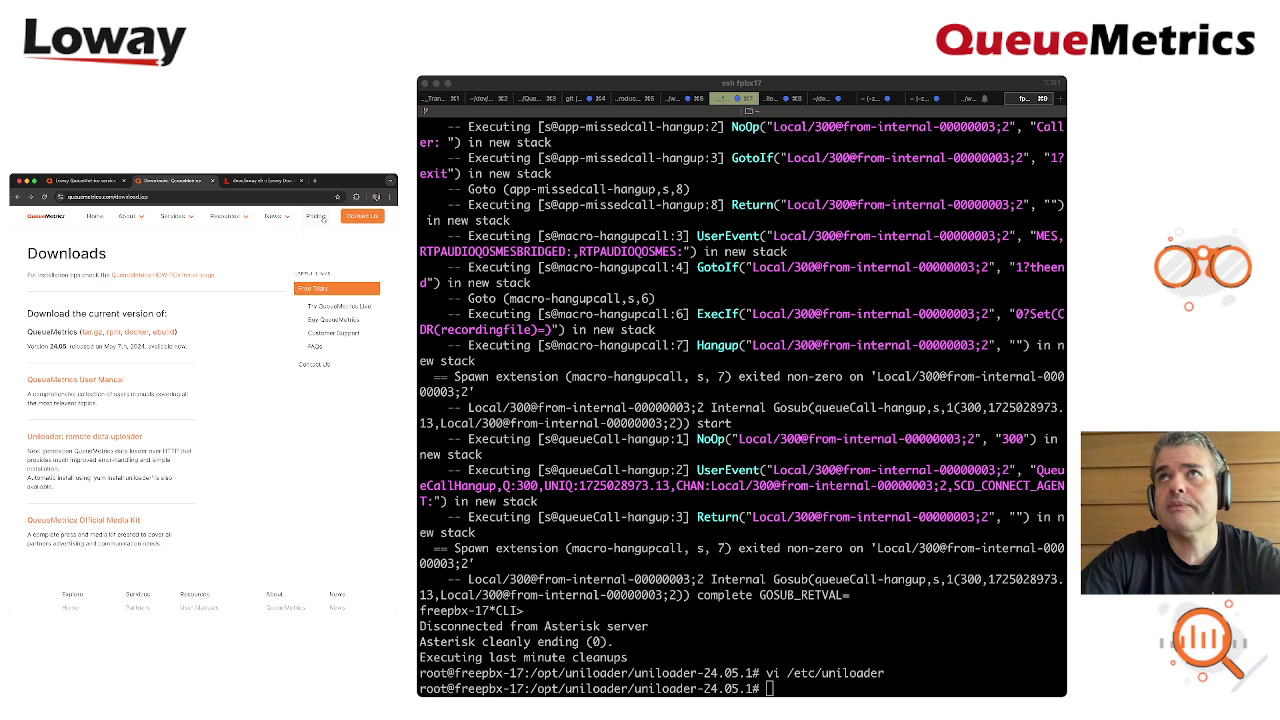
mouse_move(278, 224)
click(268, 247)
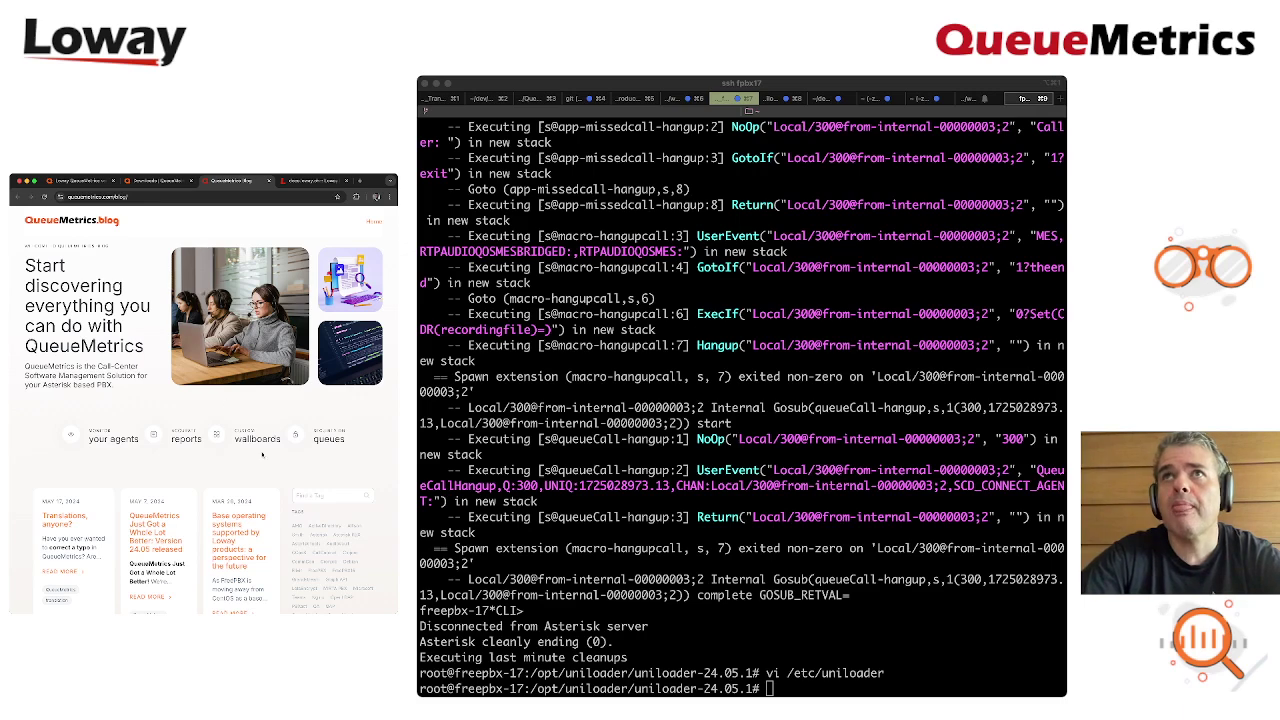
- Show the blog articles tagged FreePBX and open "Complete guide on setting up QueueMetrics for FreePBX"
scroll(297, 455, down, 5)
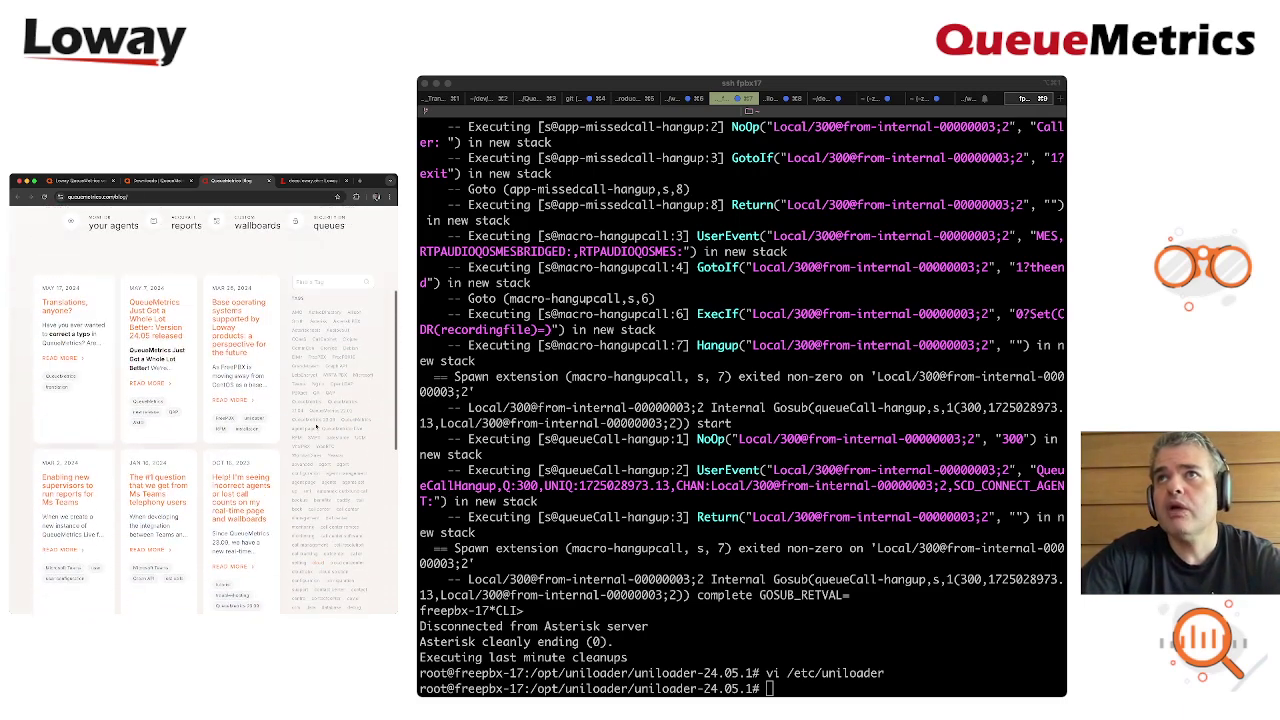
click(323, 358)
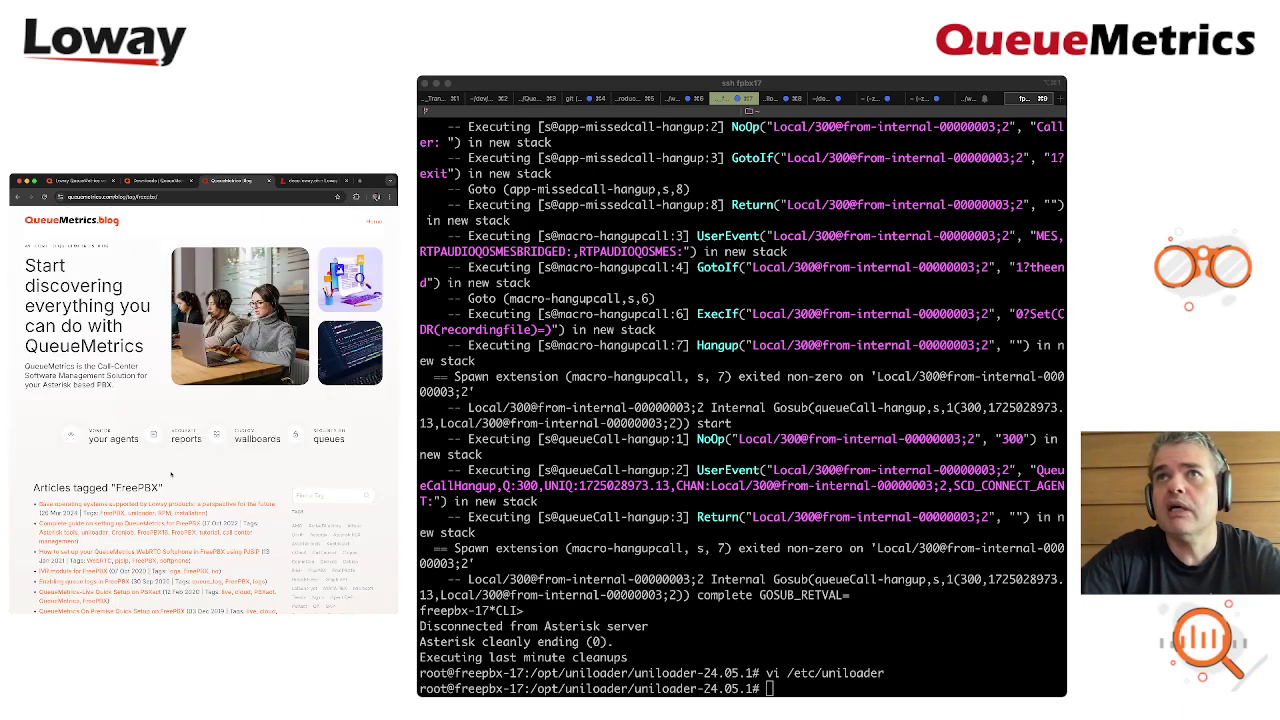
scroll(252, 477, down, 3)
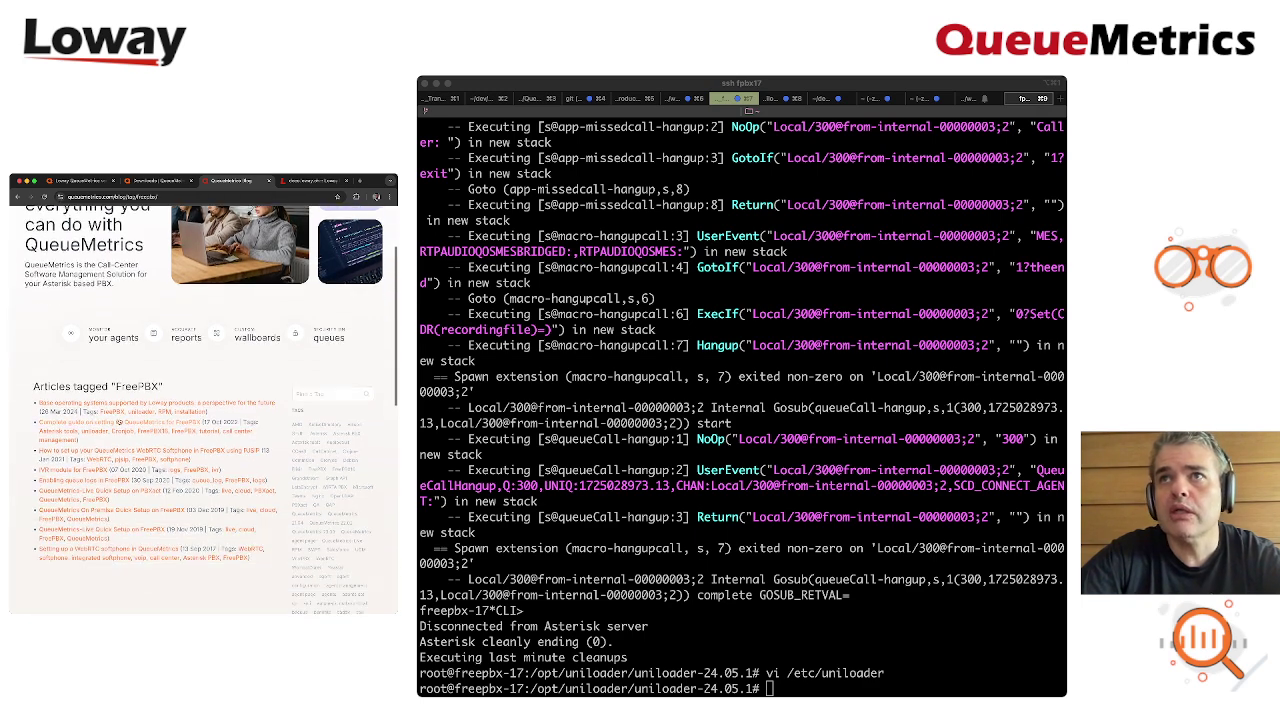
click(160, 426)
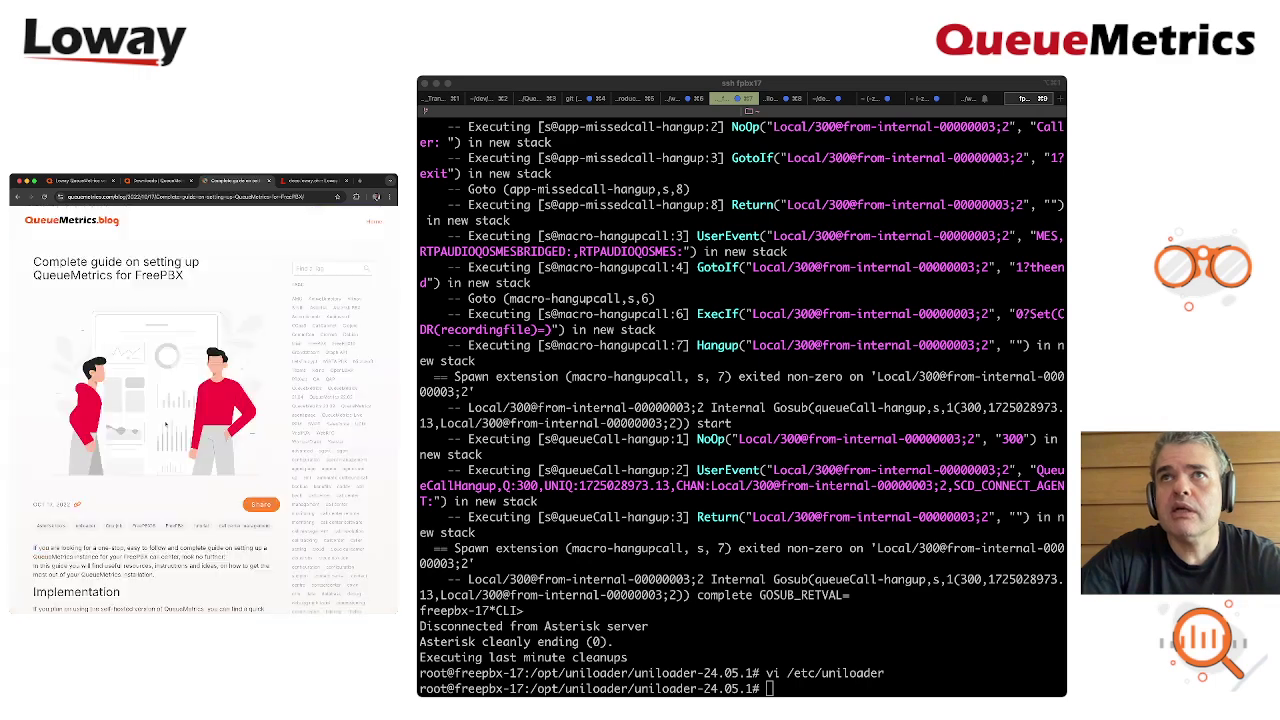
- Review the guide's sections on Implementation, Configuration, Using QueueMetrics and Additional features and ideas
scroll(206, 457, down, 5)
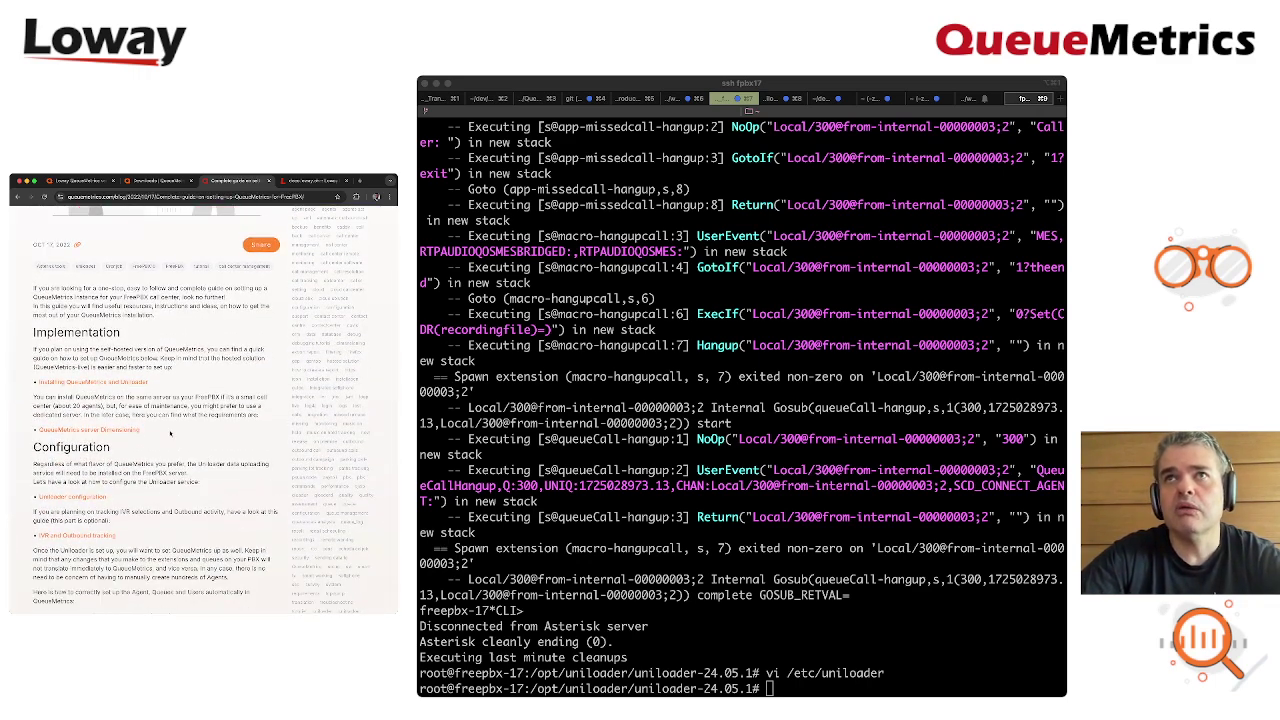
scroll(170, 437, down, 10)
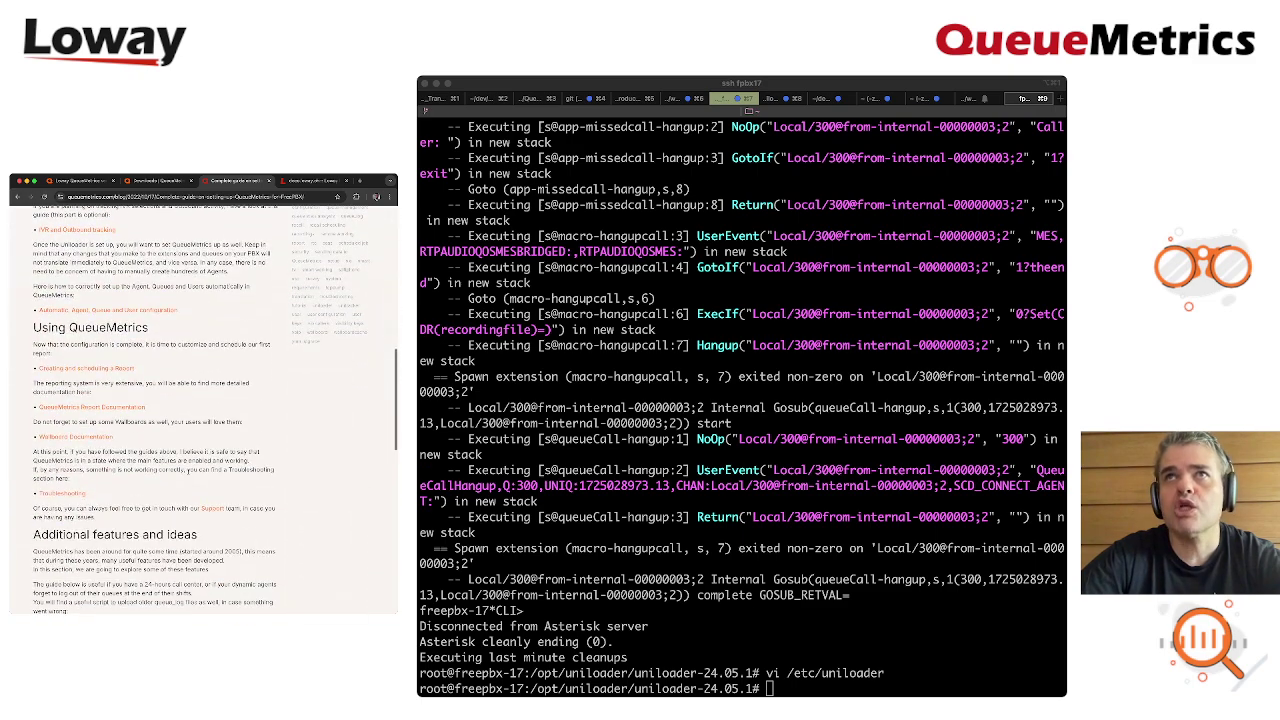
scroll(187, 475, down, 1)
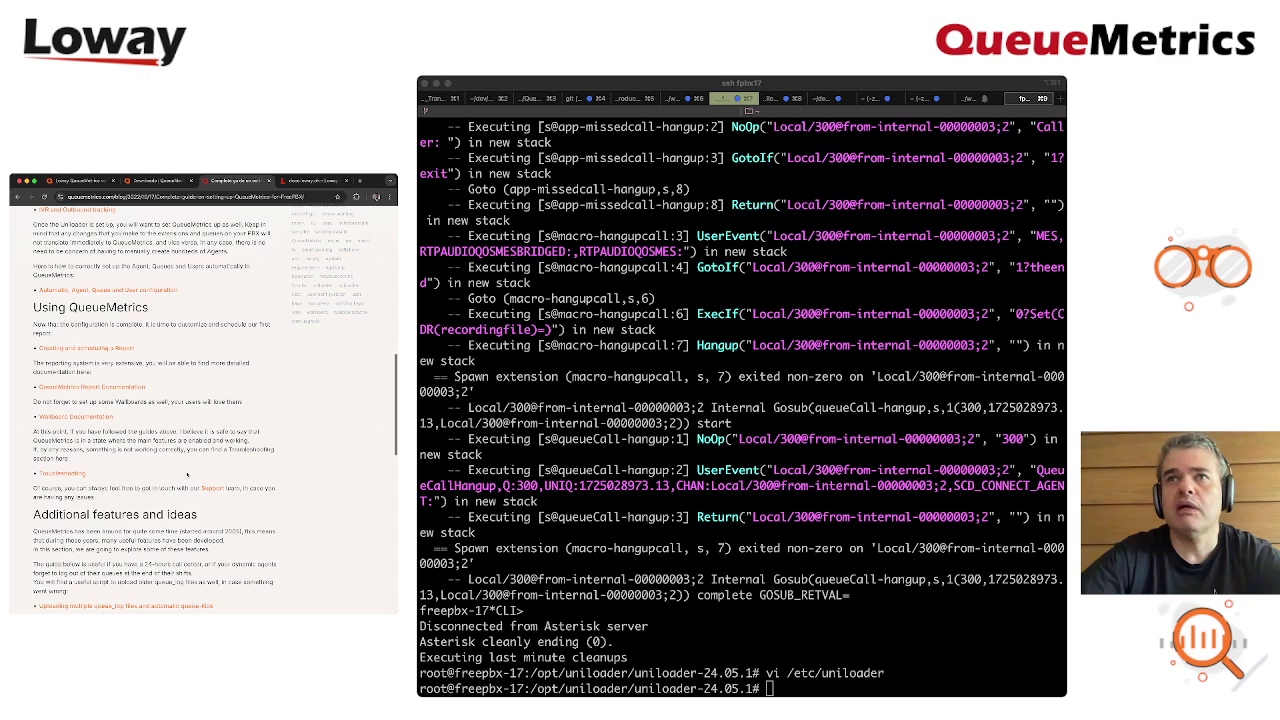
scroll(187, 475, up, 10)
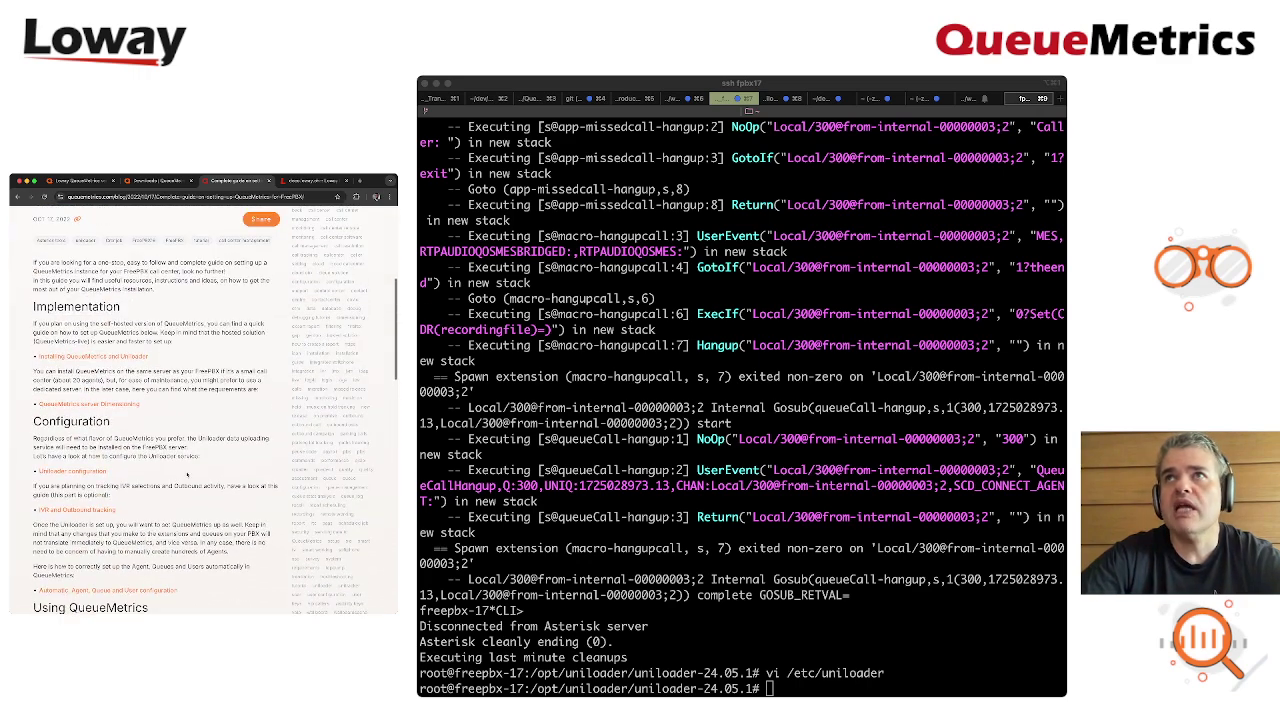